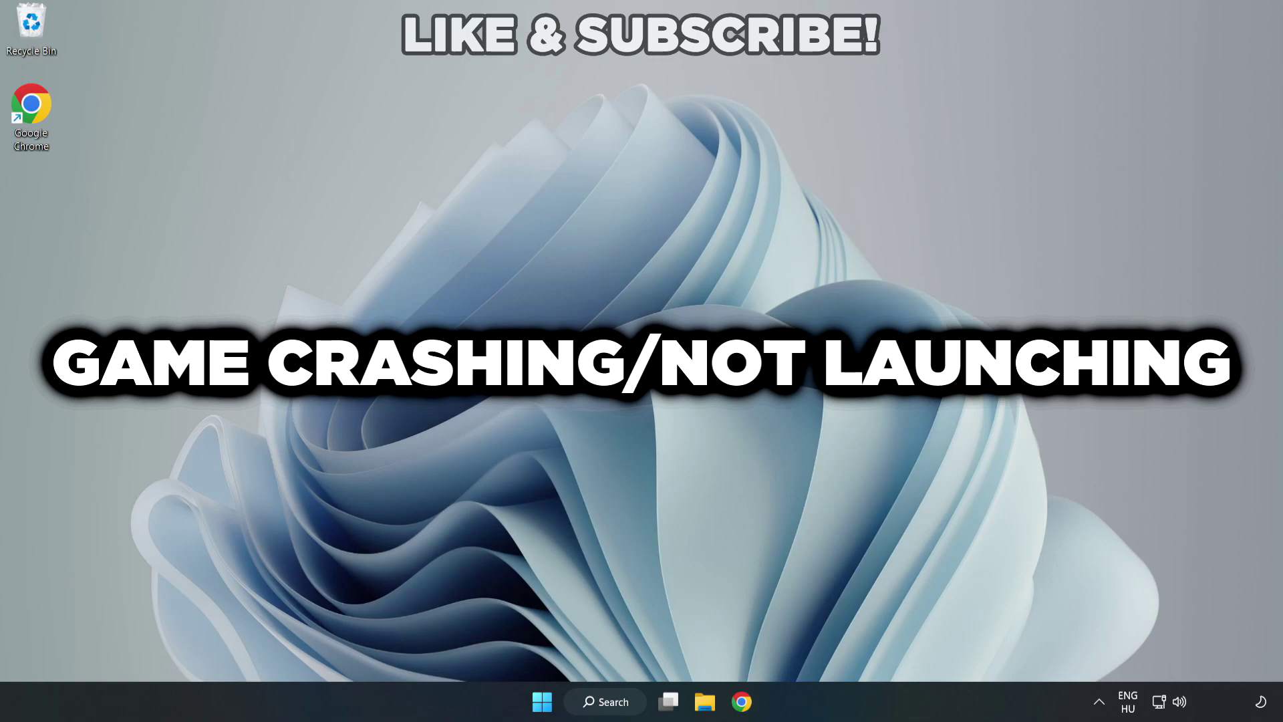
- Launch Device Manager from a Windows Search for 'device manager'
{"action": "left_click", "coordinate": [610, 700]}
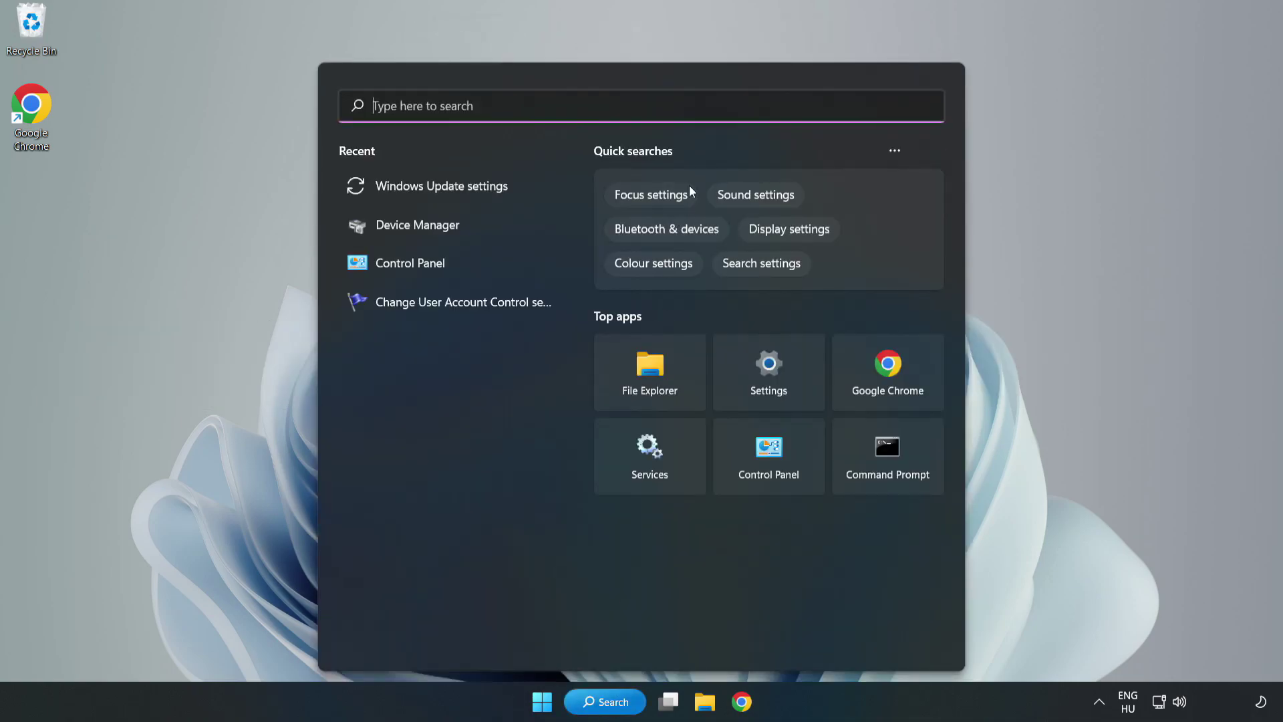
{"action": "type", "text": "device m"}
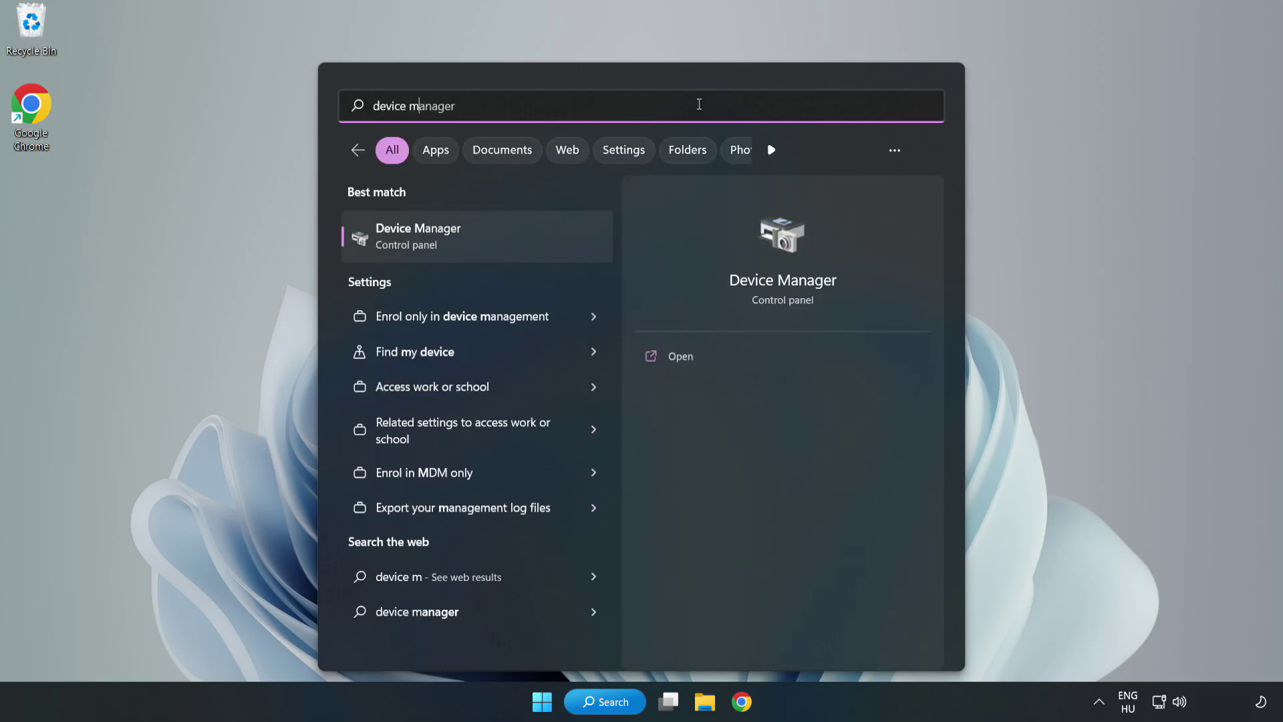
{"action": "type", "text": "anager"}
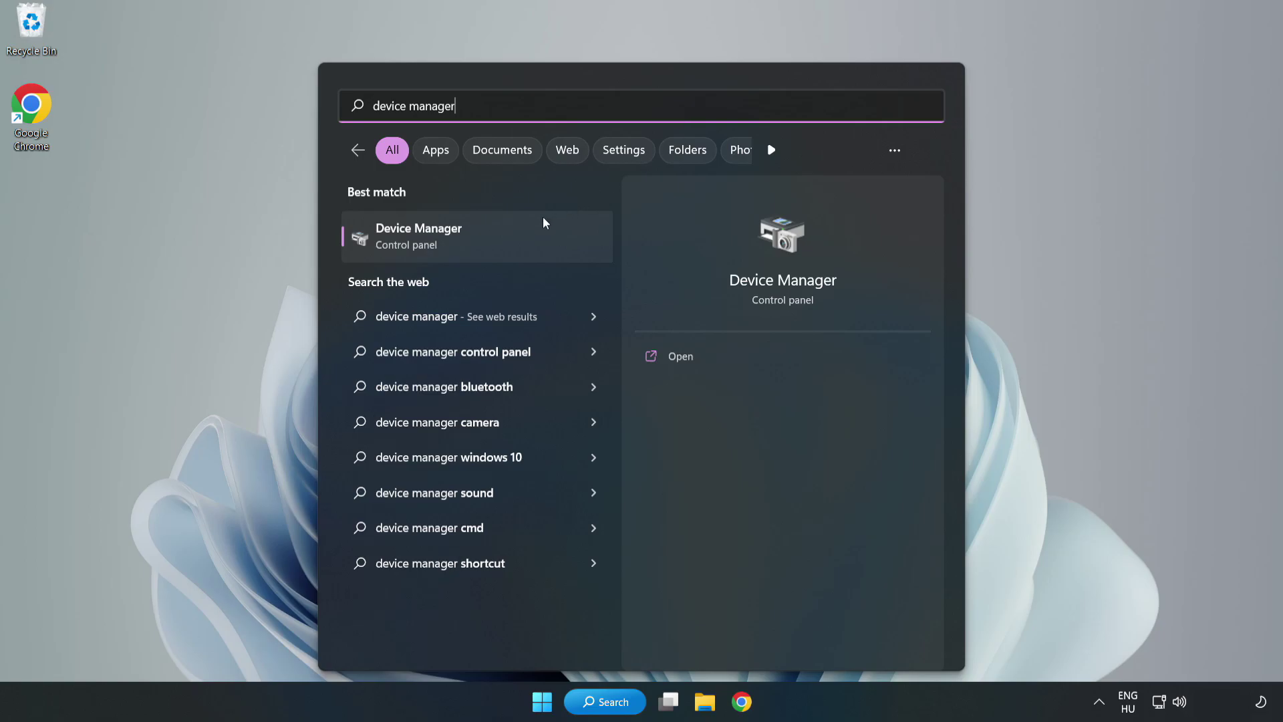
{"action": "left_click", "coordinate": [477, 243]}
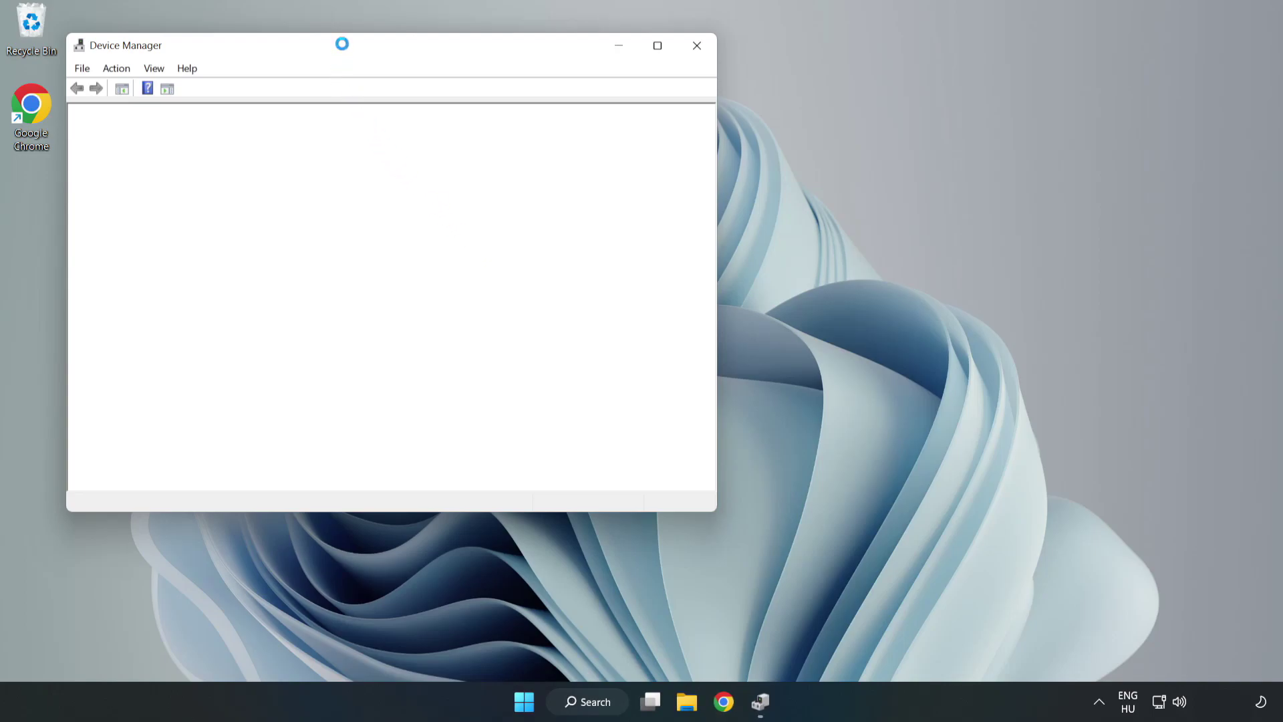
- Start a driver update for the VMware SVGA 3D adapter under Display adapters
{"action": "left_click_drag", "start_coordinate": [342, 50], "coordinate": [571, 115]}
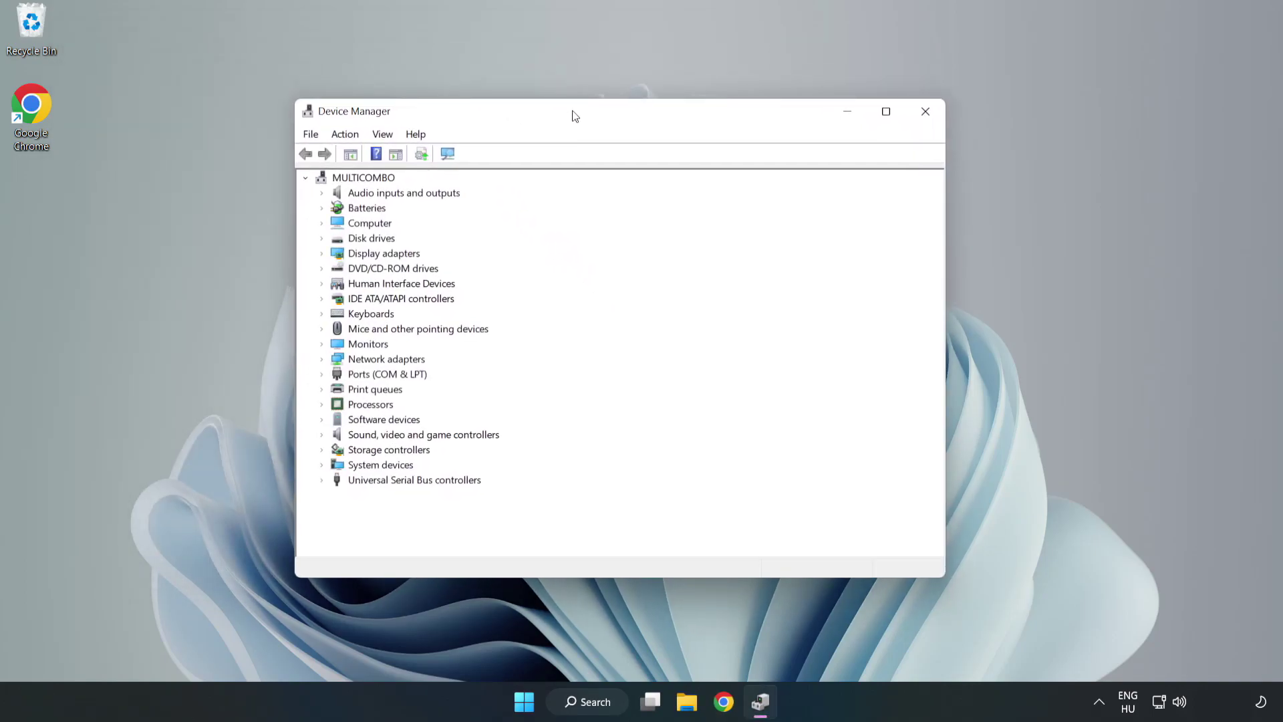
{"action": "left_click", "coordinate": [342, 257]}
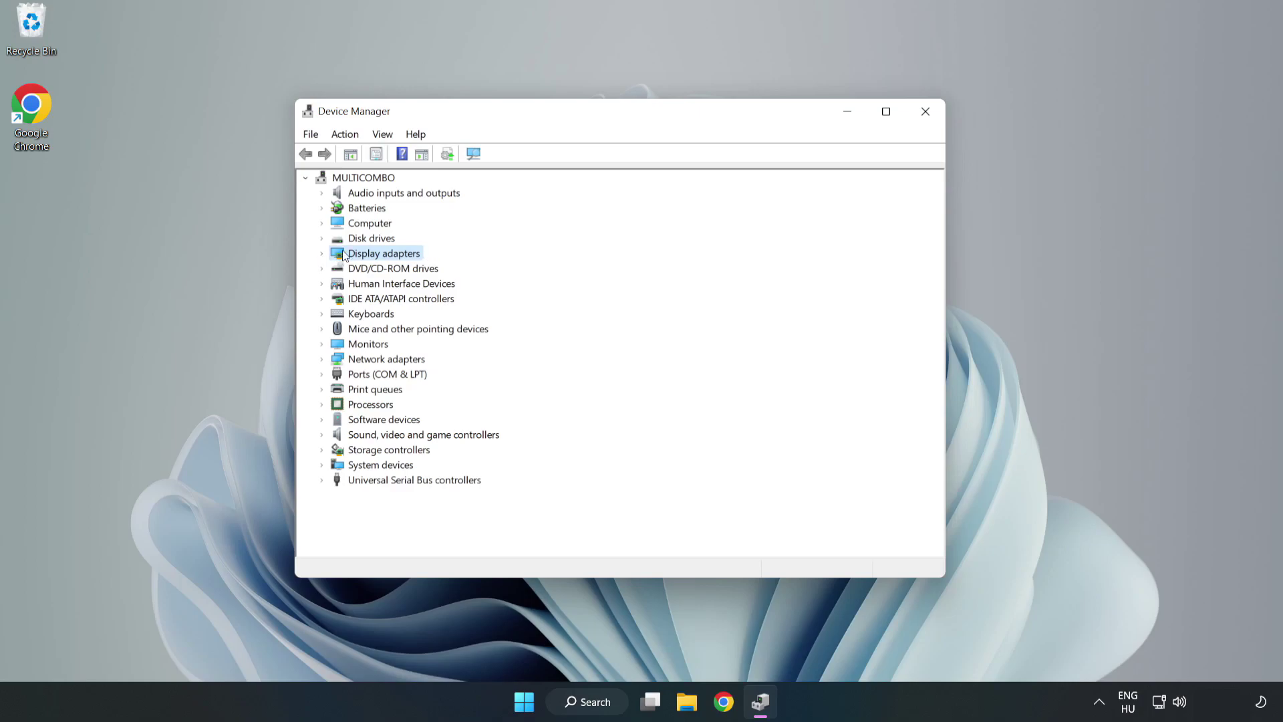
{"action": "left_click", "coordinate": [322, 256]}
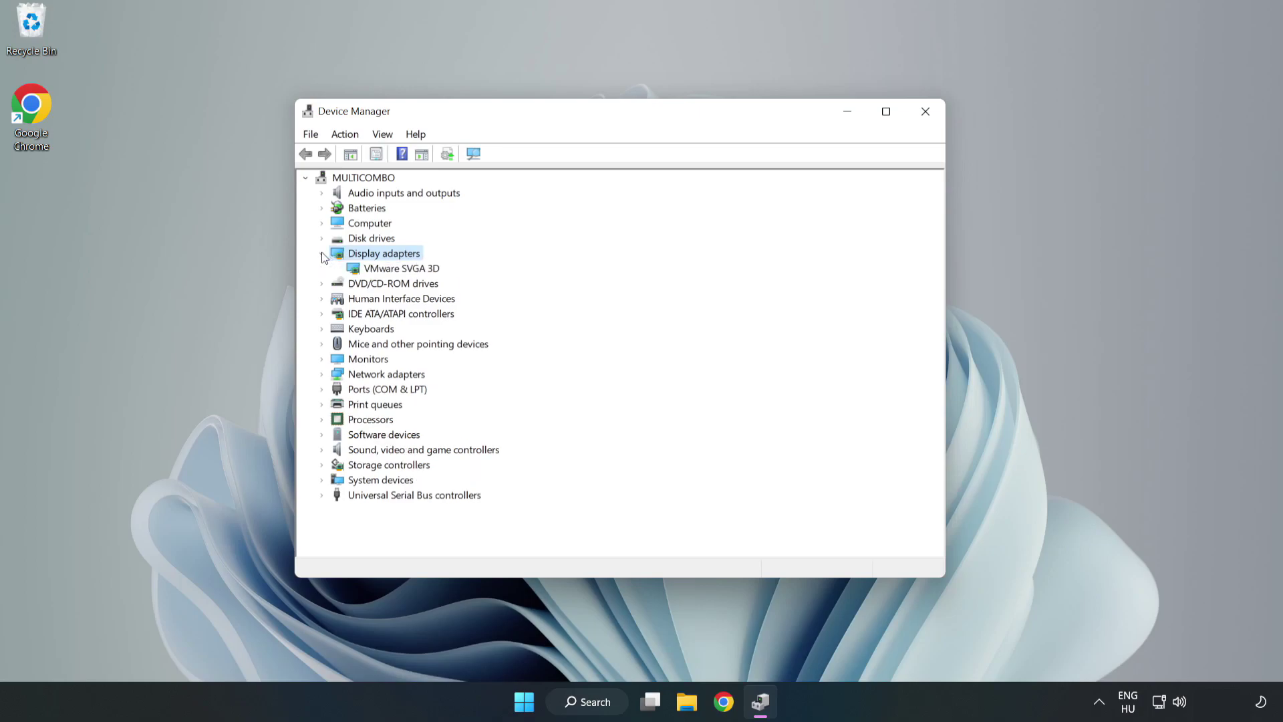
{"action": "left_click", "coordinate": [357, 269]}
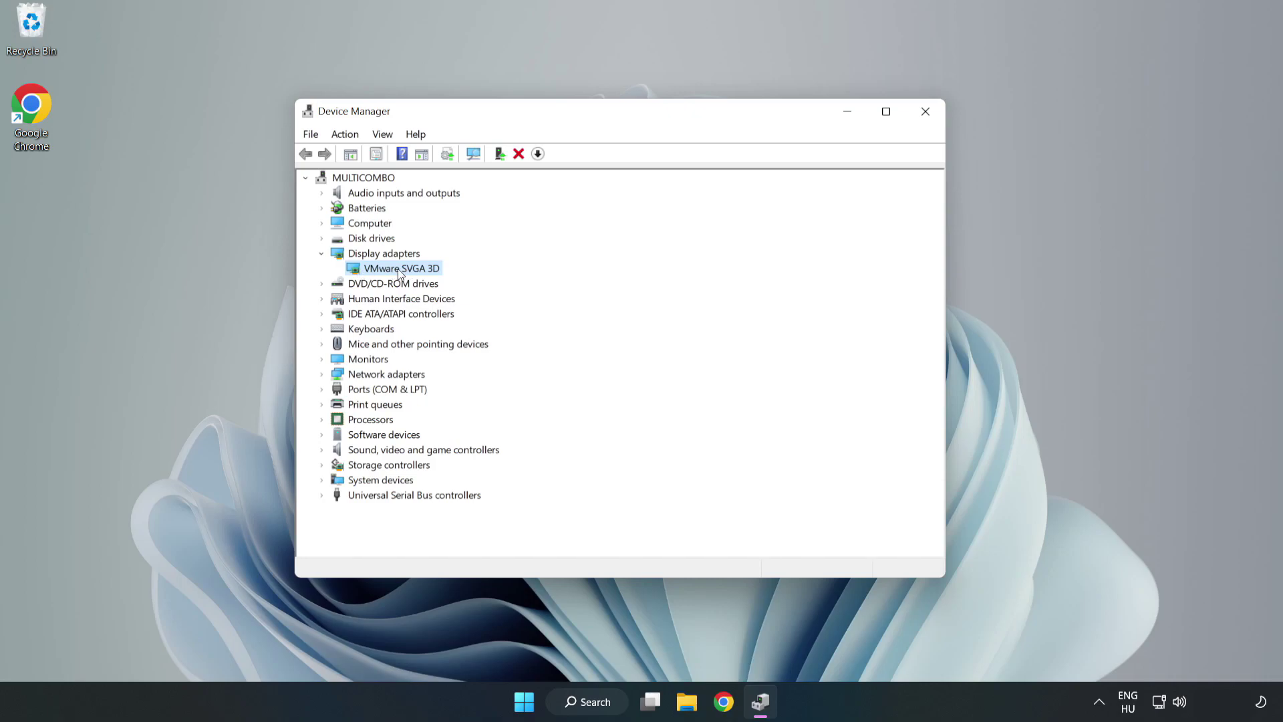
{"action": "right_click", "coordinate": [399, 273]}
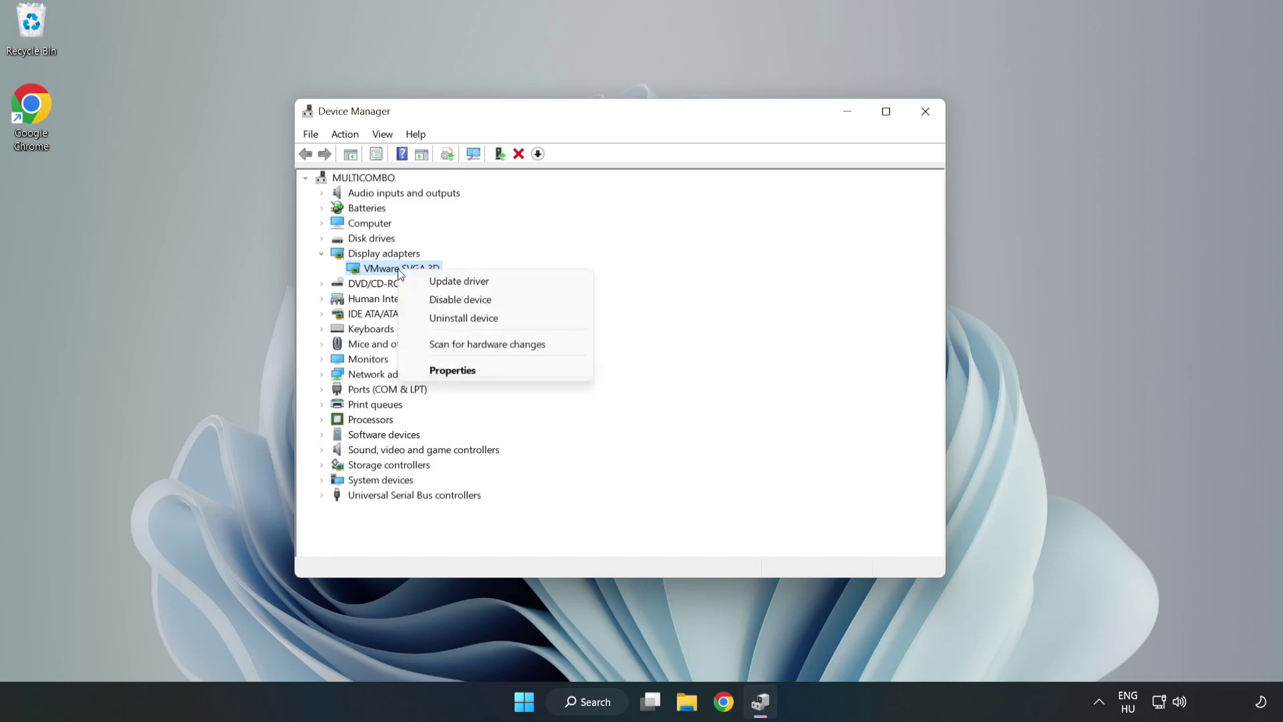
{"action": "left_click", "coordinate": [498, 287]}
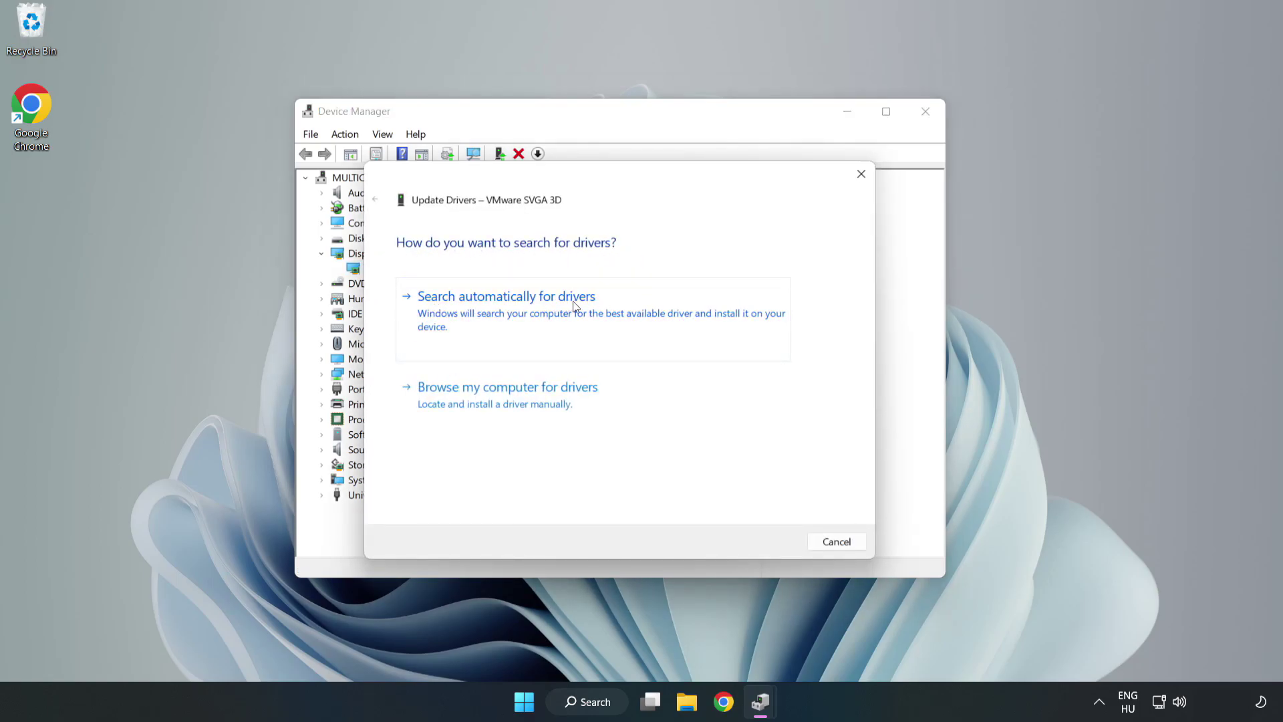
- Search automatically for a VMware SVGA 3D driver, dismiss the result, and close Device Manager
{"action": "left_click", "coordinate": [511, 313]}
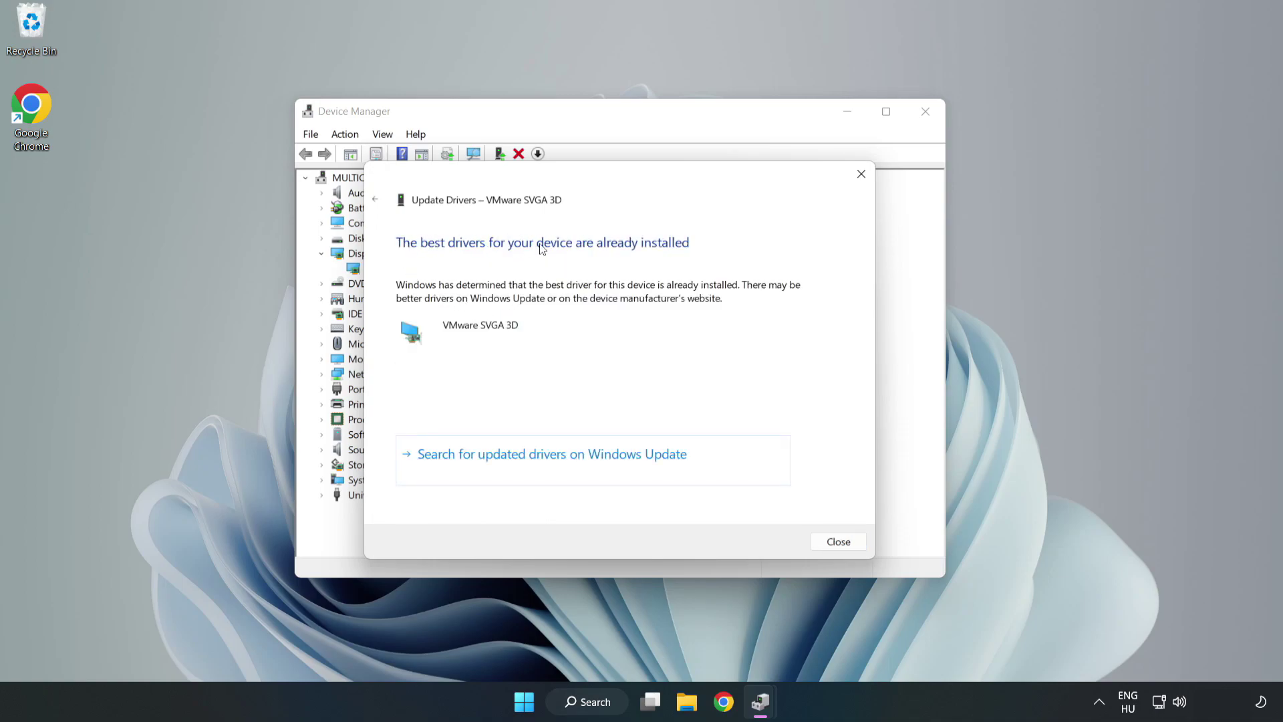
{"action": "left_click", "coordinate": [839, 542]}
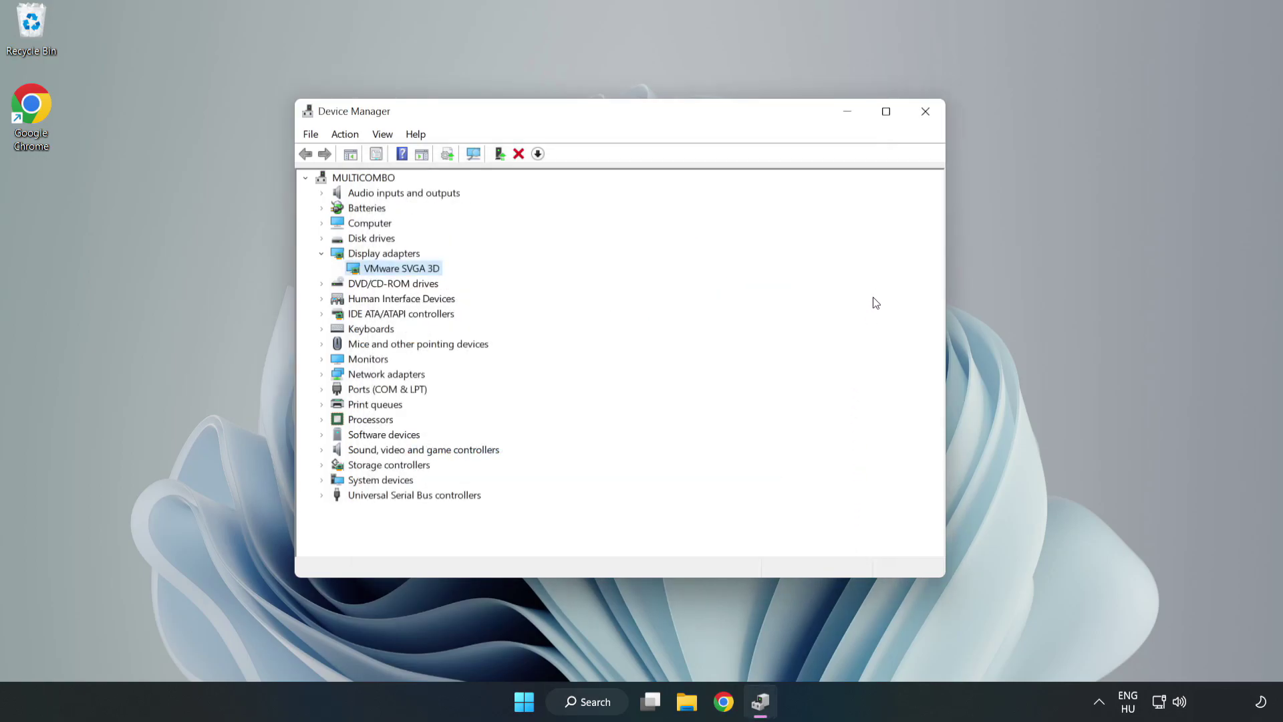
{"action": "left_click", "coordinate": [927, 117]}
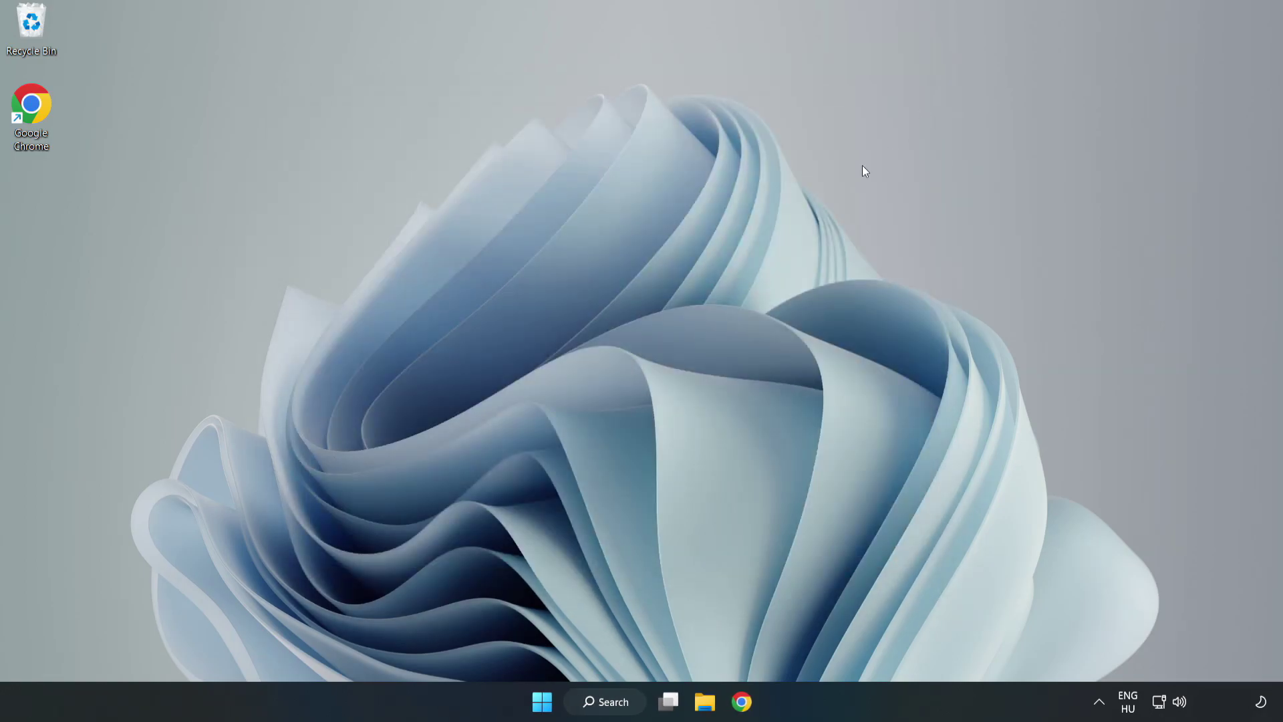
- Open Windows Update settings from a Windows Search for 'updates'
{"action": "left_click", "coordinate": [609, 703]}
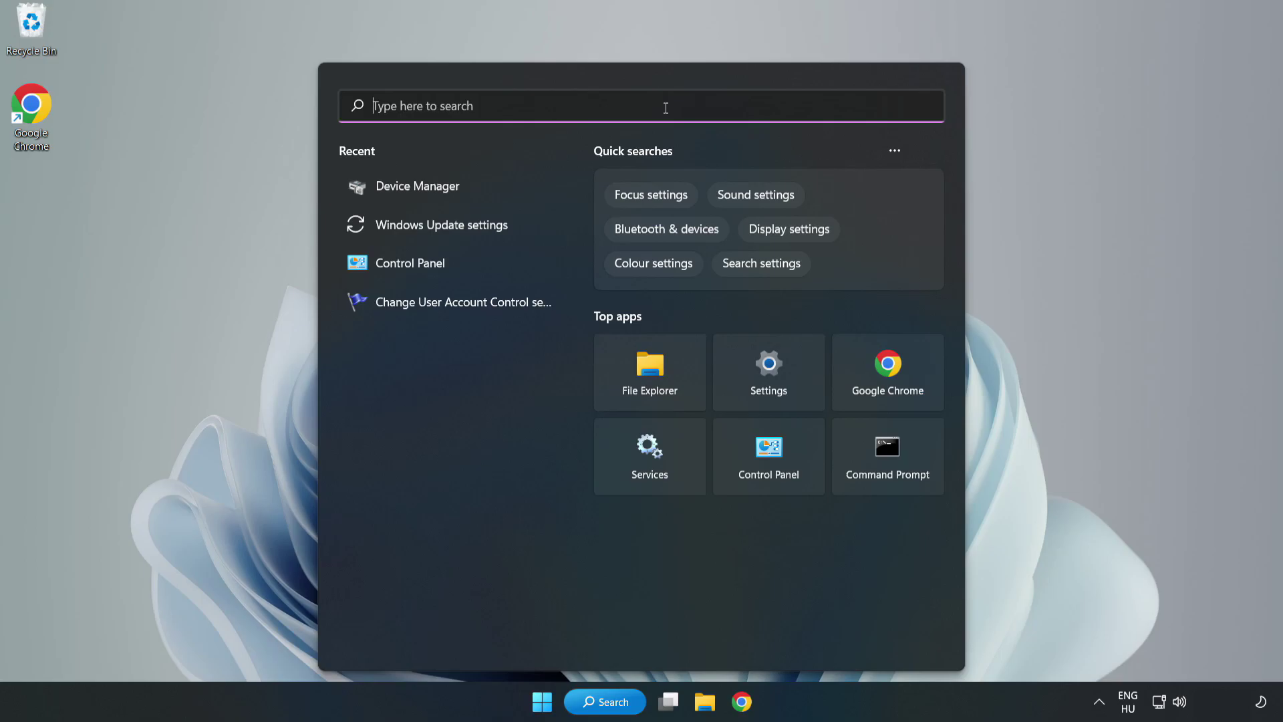
{"action": "type", "text": "updates"}
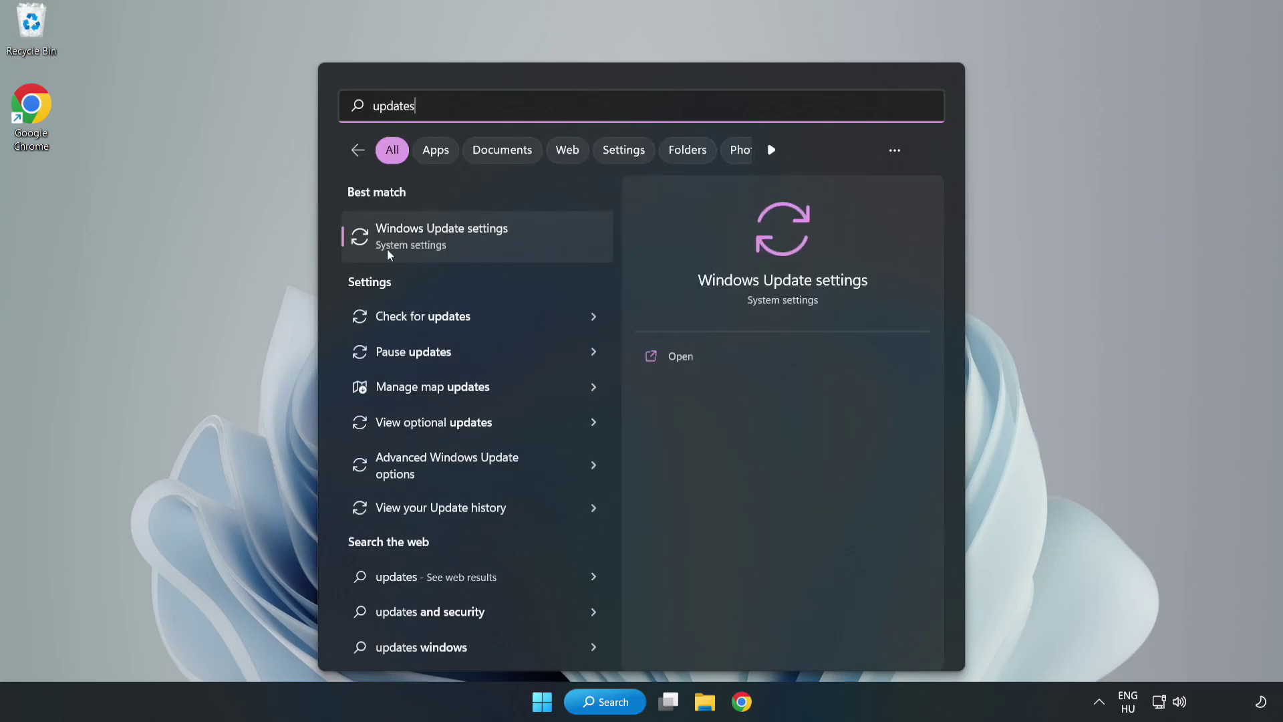
{"action": "left_click", "coordinate": [459, 243]}
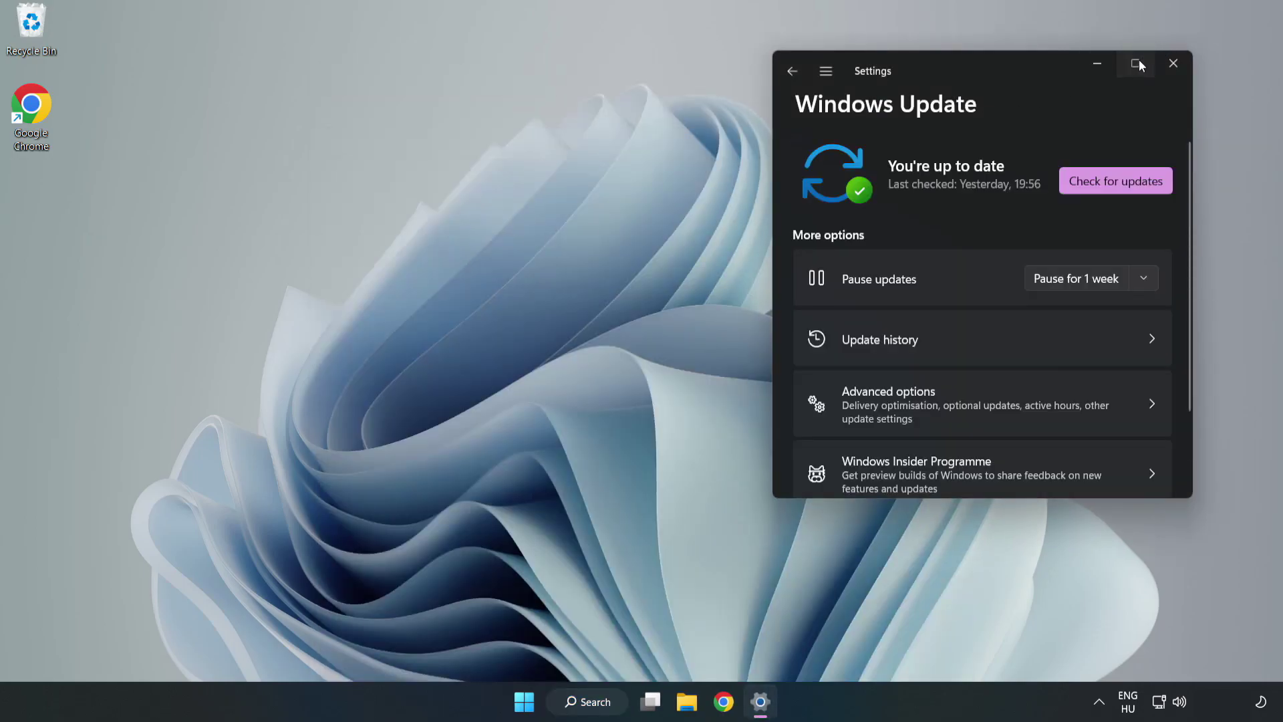
- Maximize Settings, run a fresh check for Windows updates, then close Settings
{"action": "left_click", "coordinate": [1138, 60]}
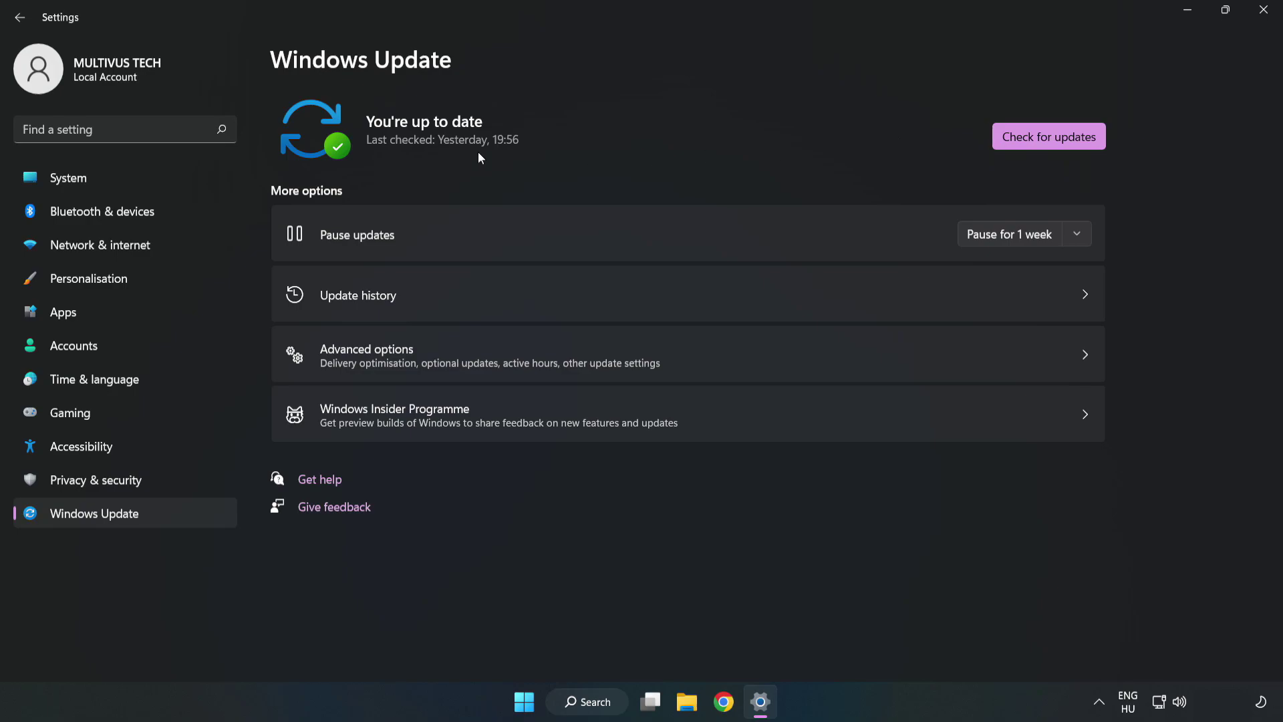
{"action": "left_click", "coordinate": [1053, 139]}
{"action": "left_click", "coordinate": [1265, 14]}
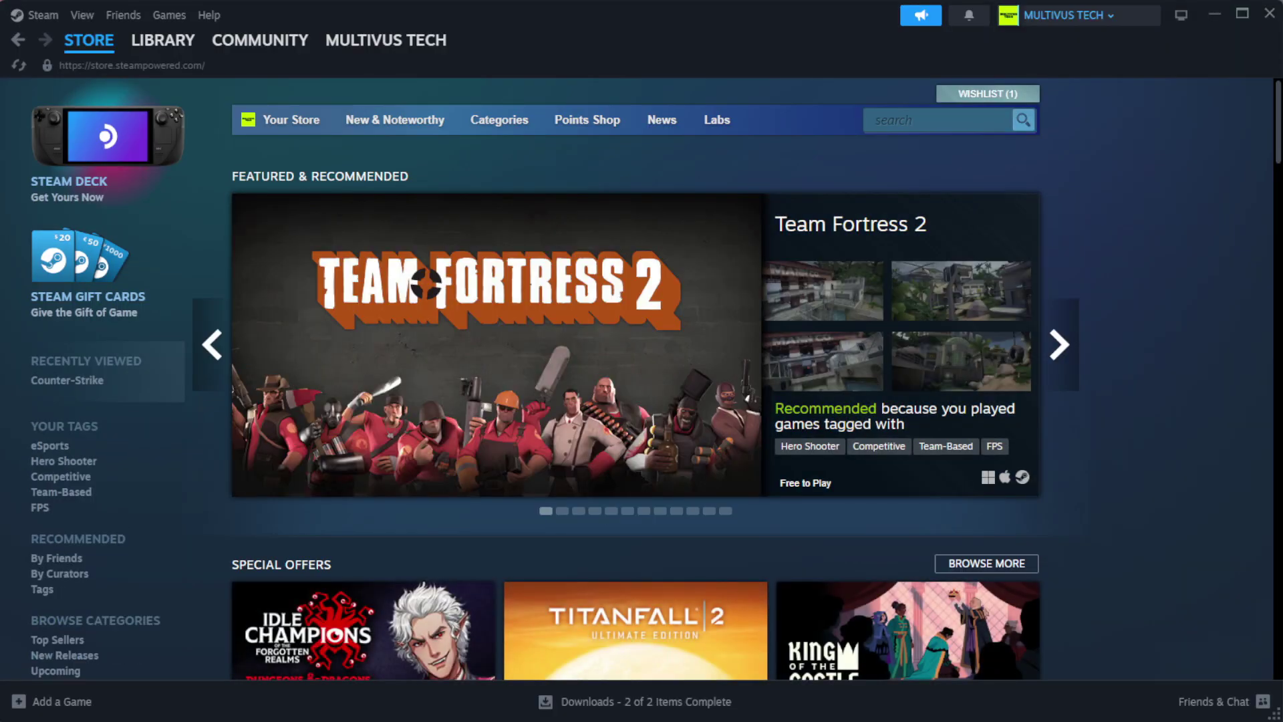
- Switch Steam from the store to the Library home
{"action": "mouse_move", "coordinate": [181, 49]}
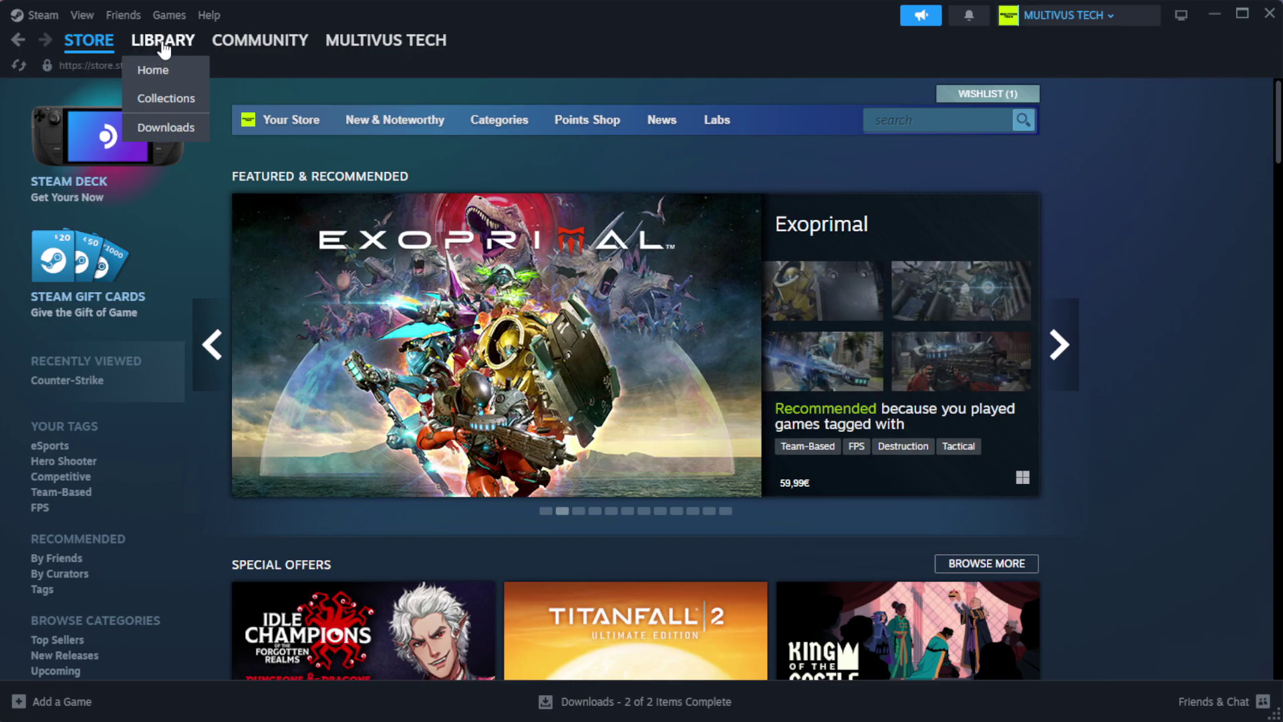
{"action": "left_click", "coordinate": [179, 70]}
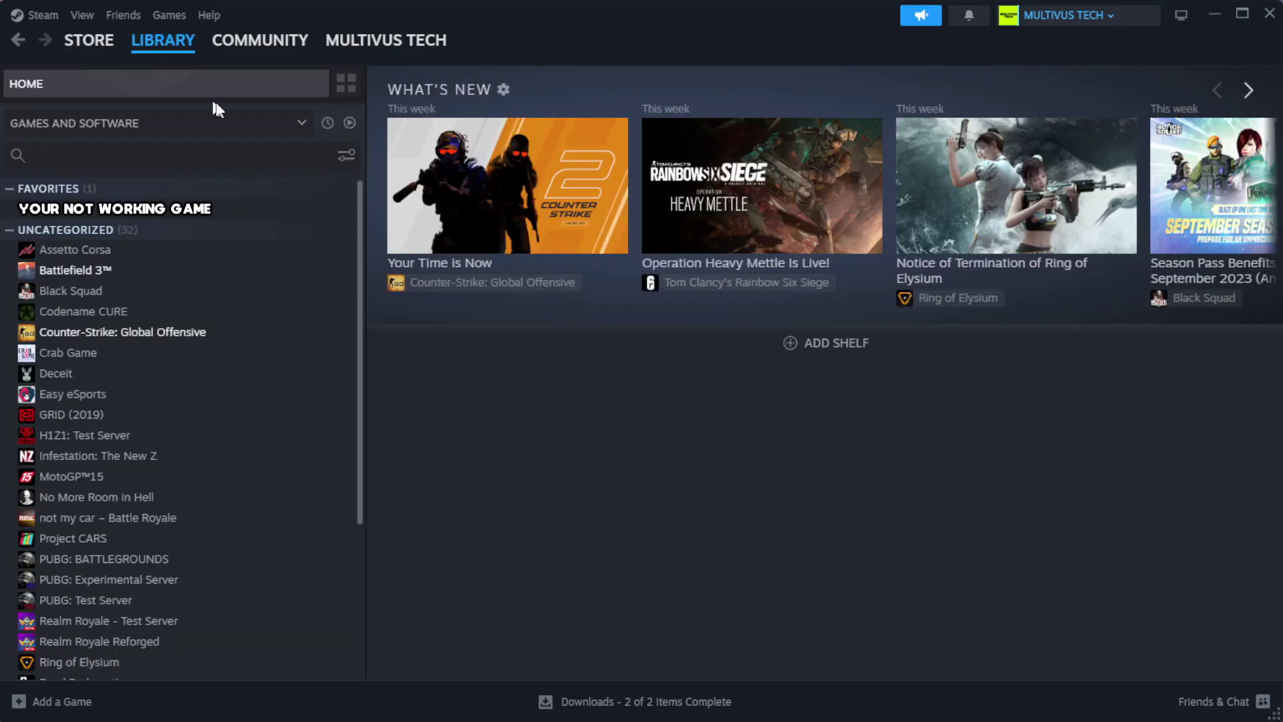
- Verify the integrity of YOUR NOT WORKING GAME's files from its Installed Files properties
{"action": "right_click", "coordinate": [316, 211]}
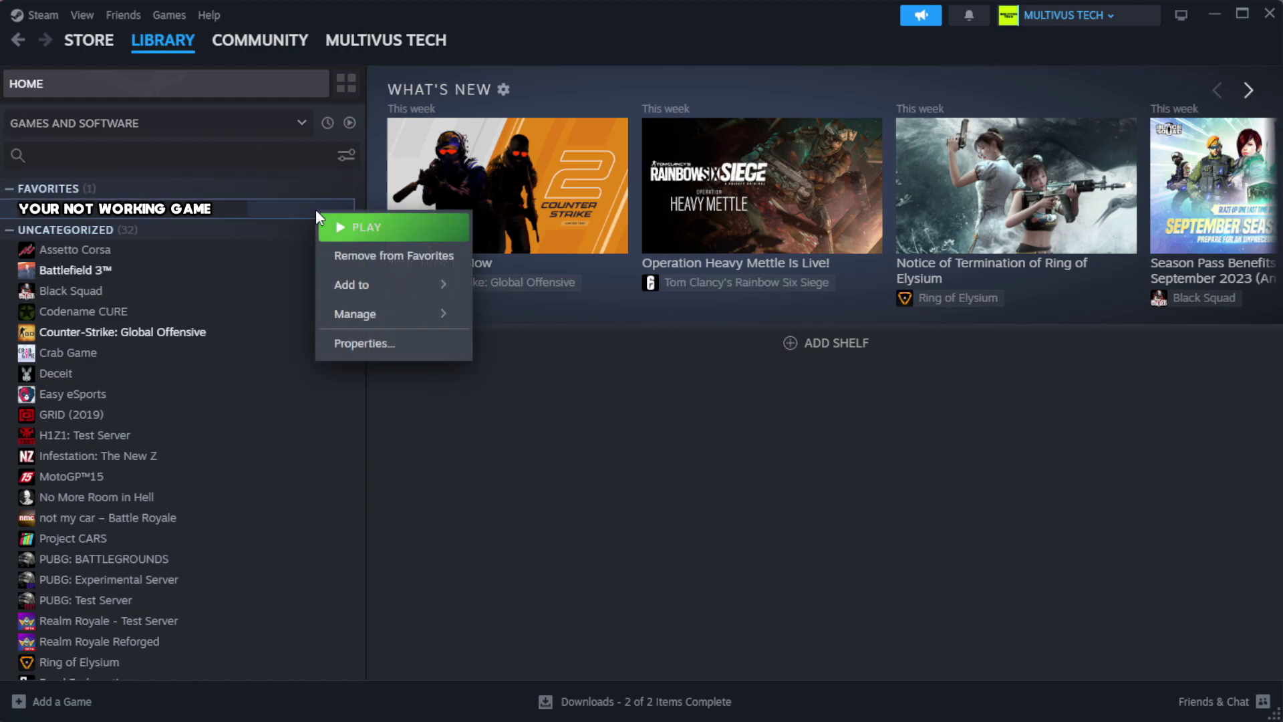
{"action": "left_click", "coordinate": [398, 344]}
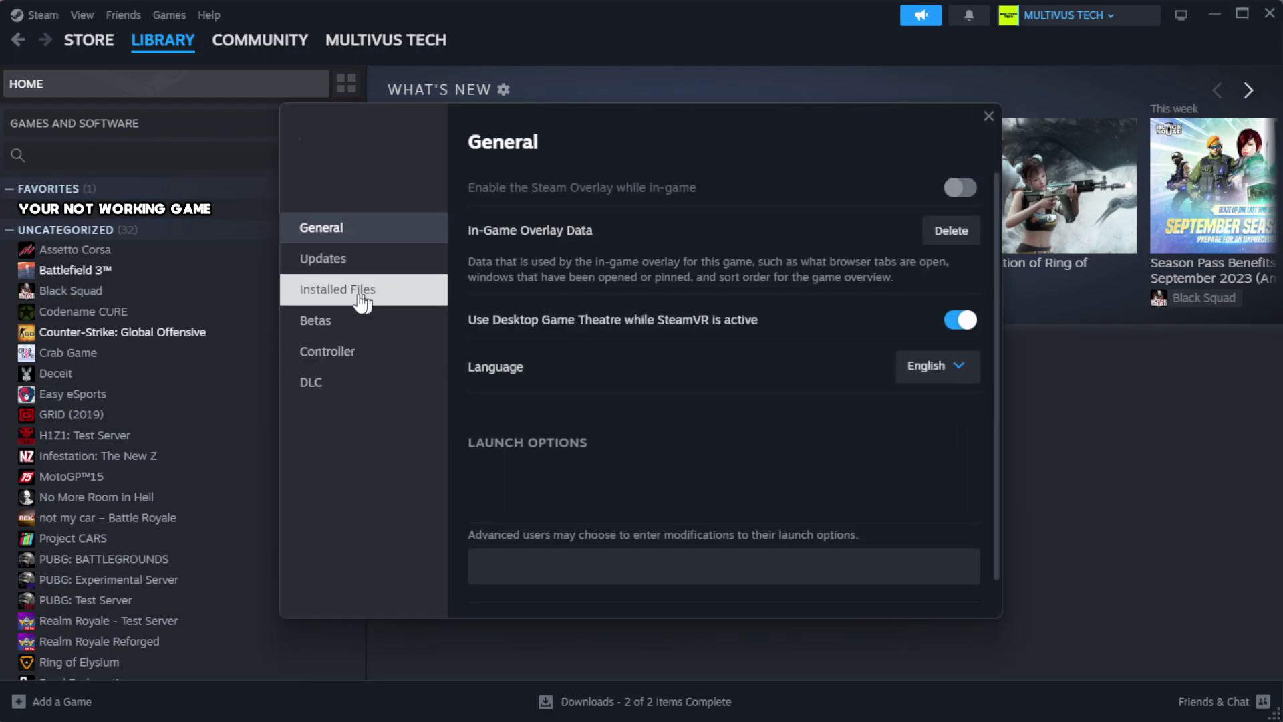
{"action": "left_click", "coordinate": [422, 305]}
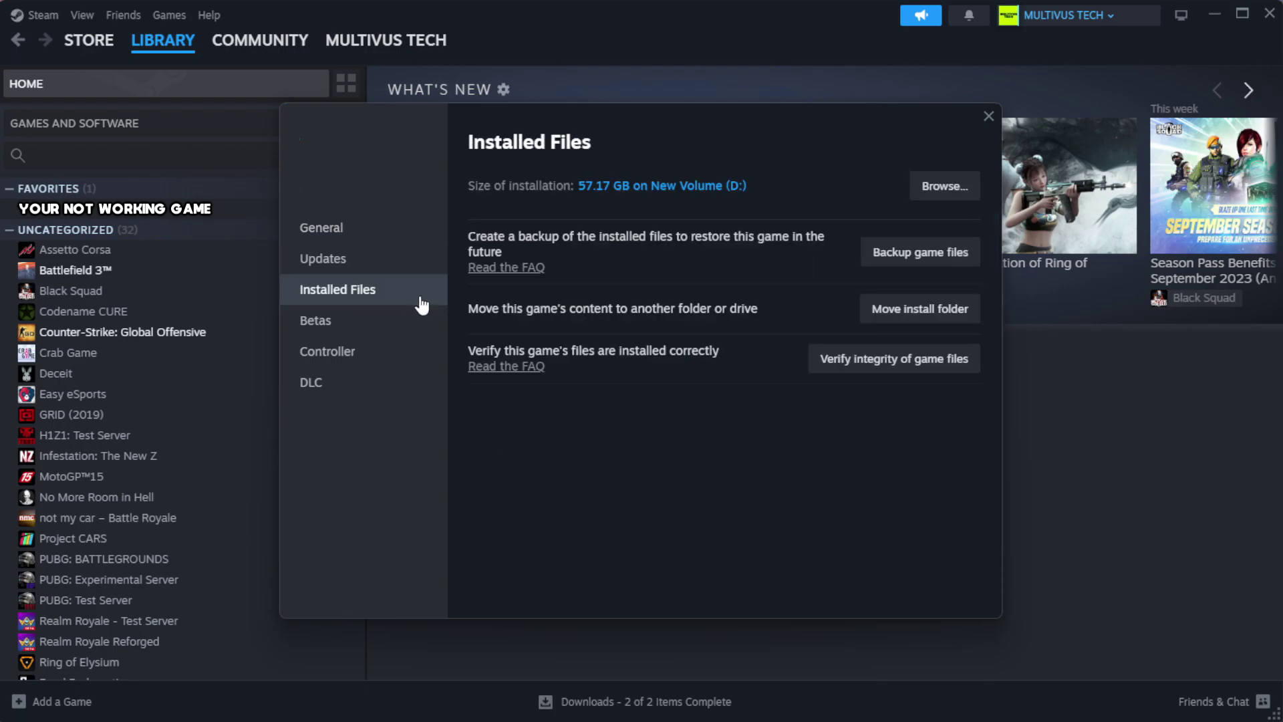
{"action": "left_click", "coordinate": [902, 372]}
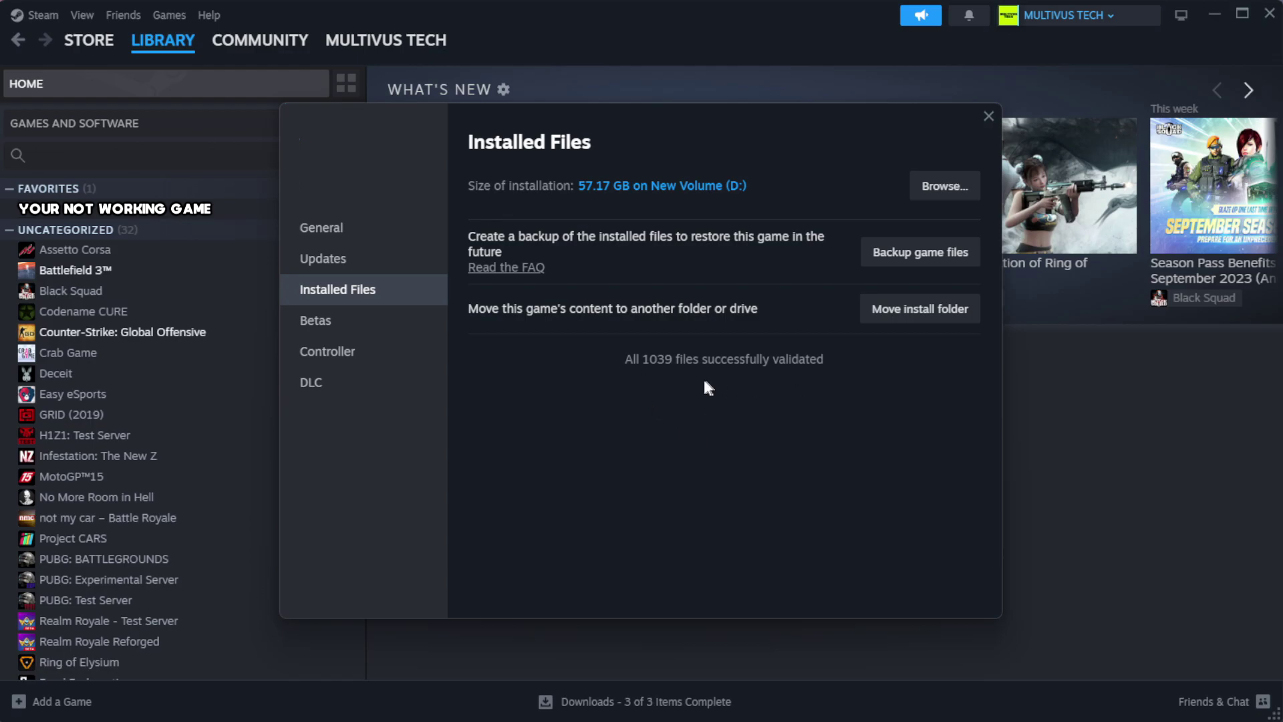
- Open the game's install folder and bring up the YOUR NOT WORKING GAME shortcut's properties
{"action": "left_click", "coordinate": [943, 189]}
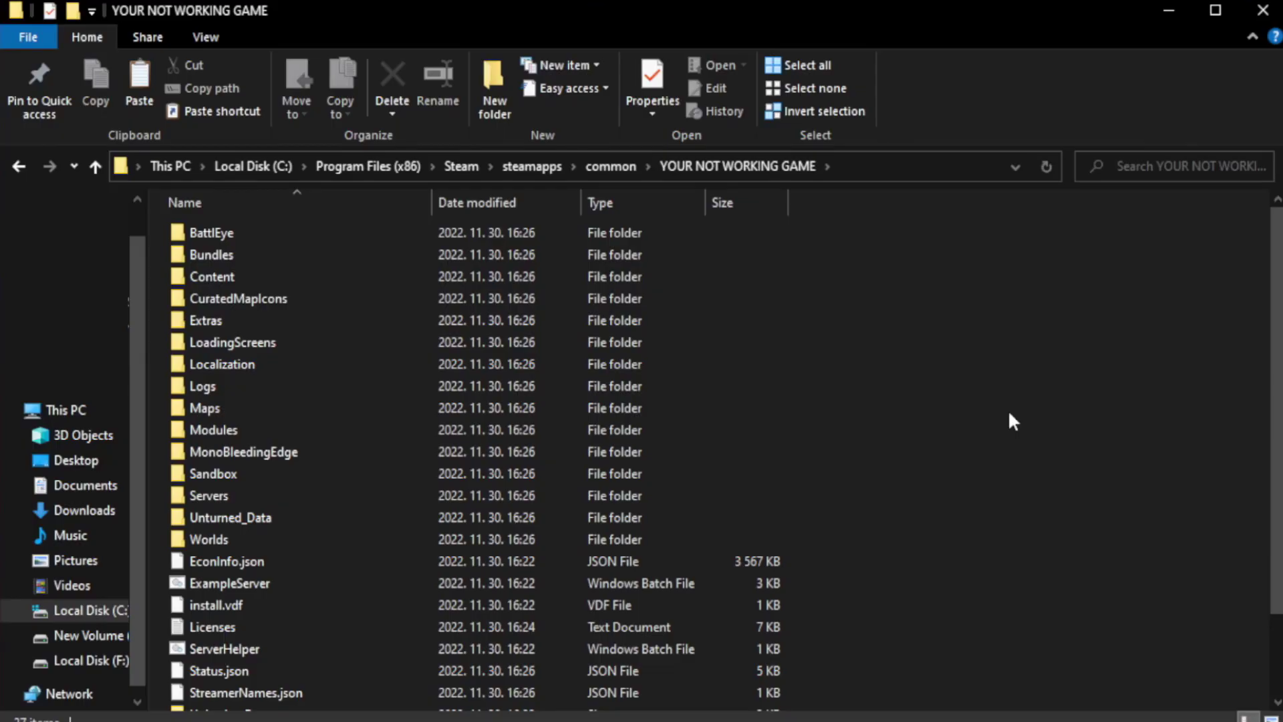
{"action": "left_click_drag", "start_coordinate": [1276, 392], "coordinate": [1281, 471]}
{"action": "left_click", "coordinate": [442, 703]}
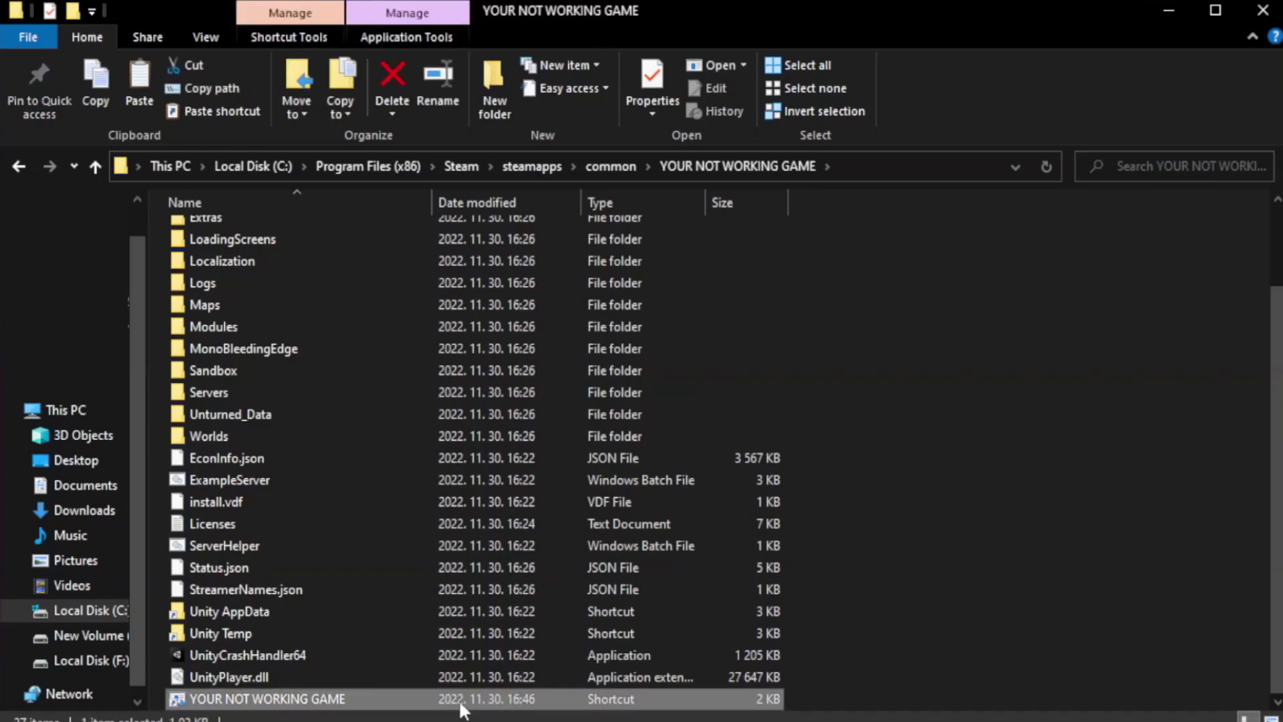
{"action": "right_click", "coordinate": [430, 704]}
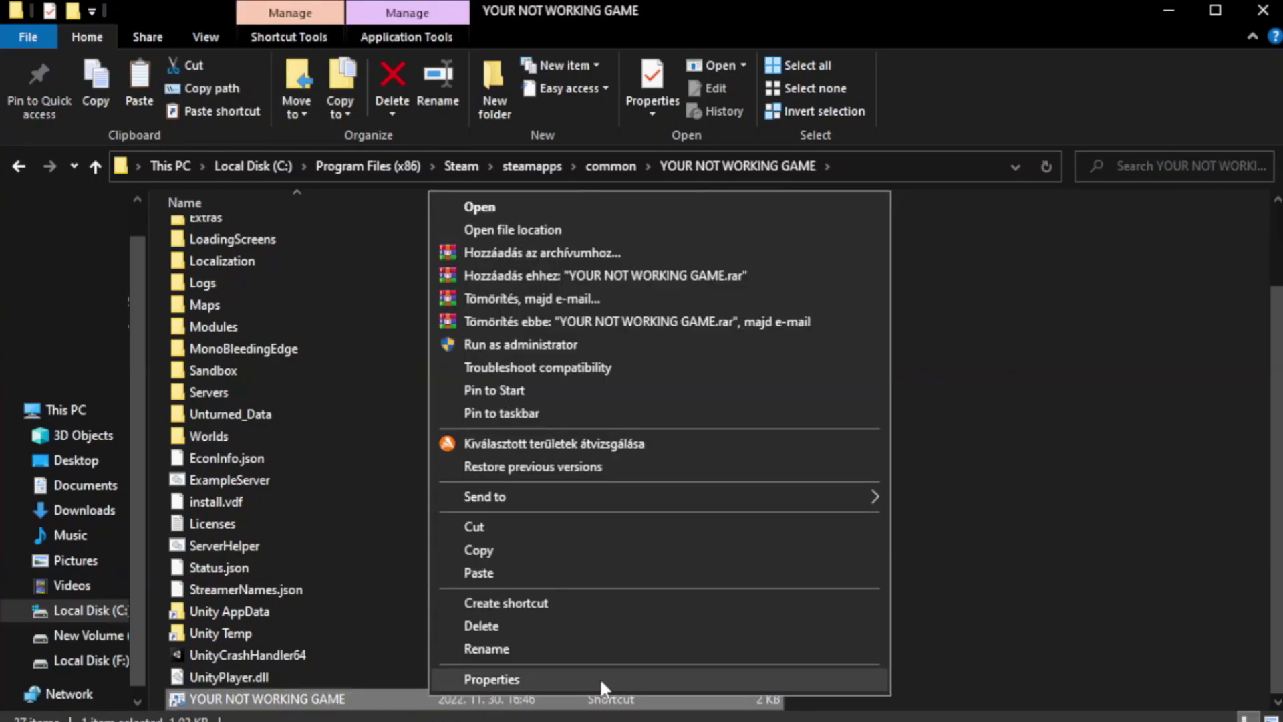
{"action": "left_click", "coordinate": [653, 676]}
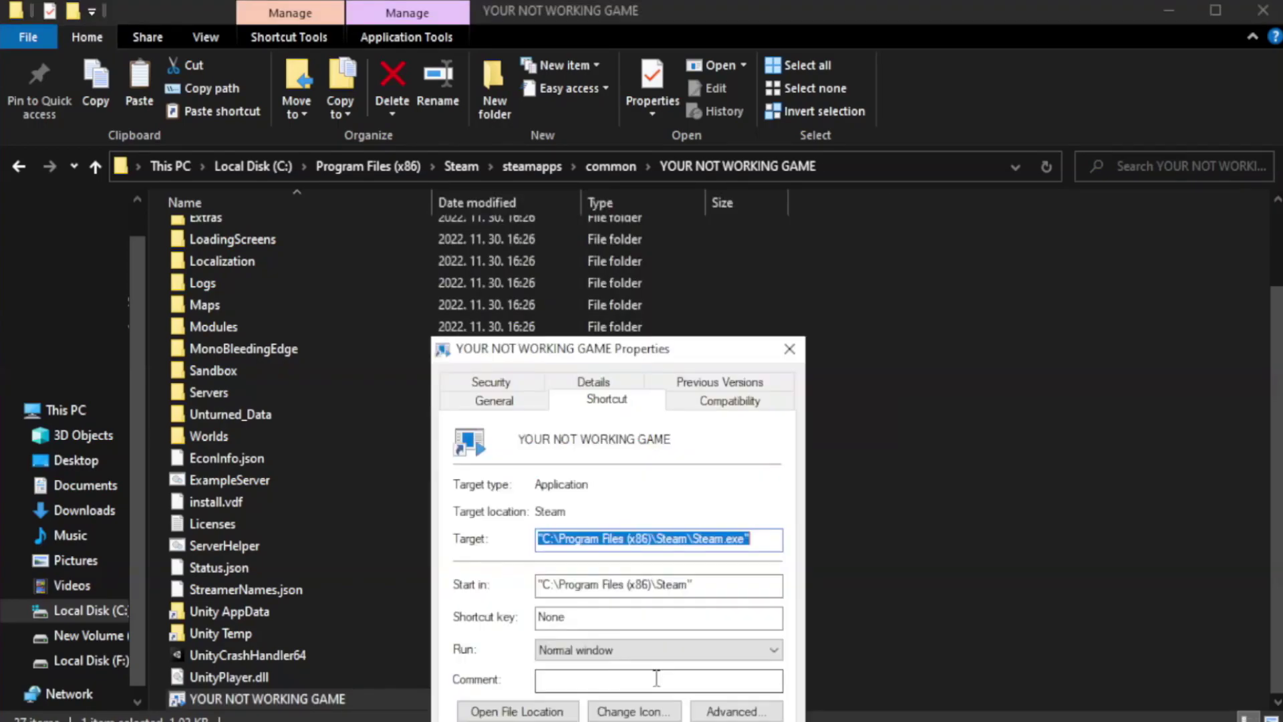
{"action": "left_click_drag", "start_coordinate": [645, 355], "coordinate": [644, 131]}
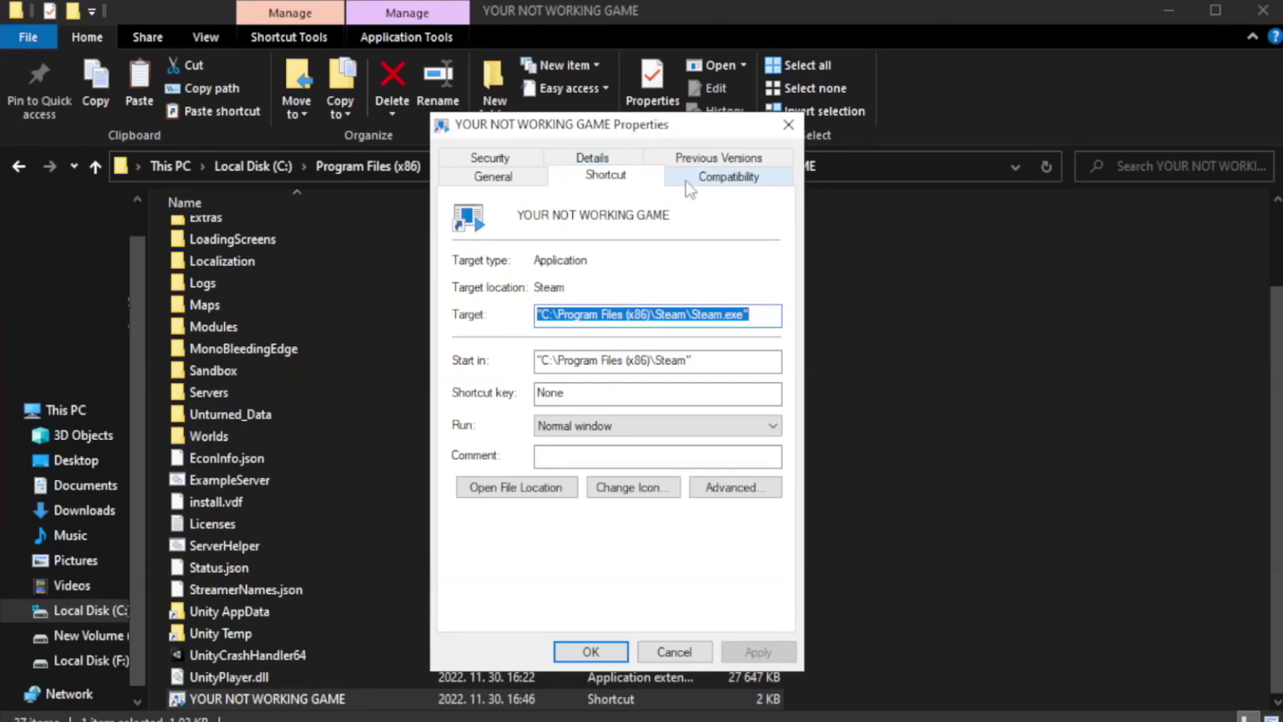
- Set the shortcut to Windows 8 compatibility, run as administrator, fullscreen optimizations off, and save
{"action": "left_click", "coordinate": [721, 179]}
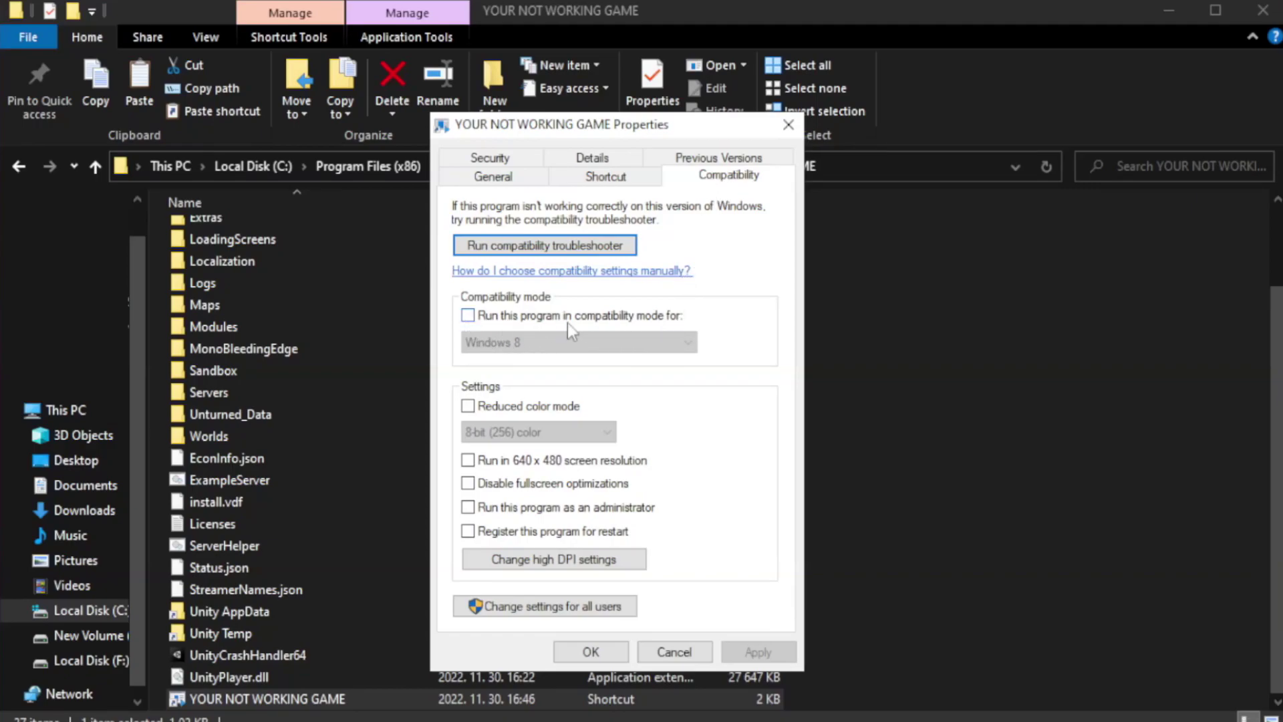
{"action": "left_click", "coordinate": [508, 319]}
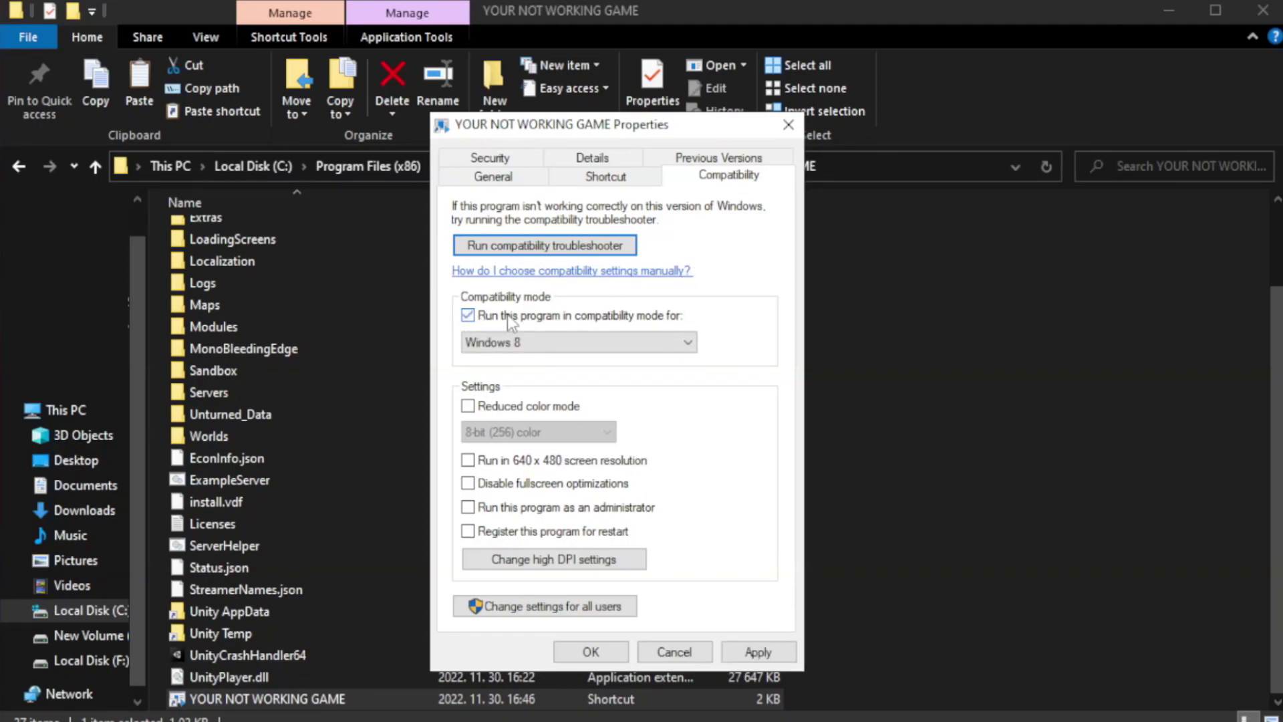
{"action": "left_click", "coordinate": [549, 341]}
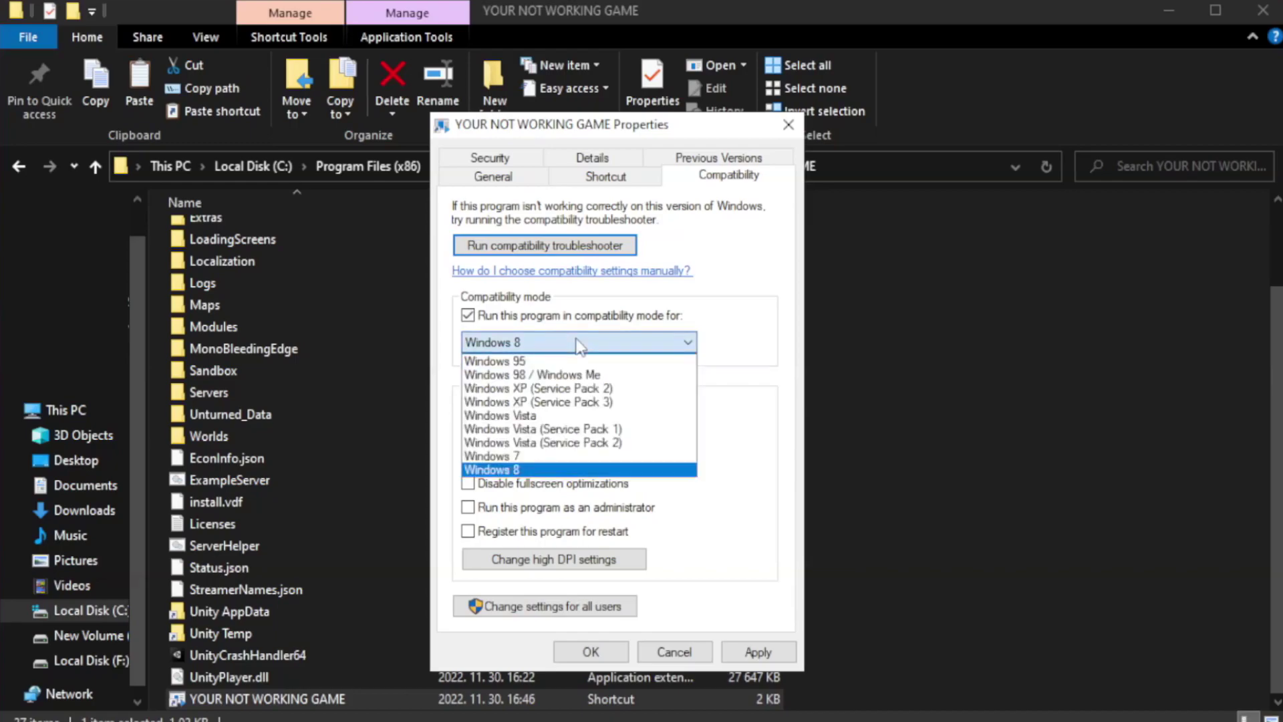
{"action": "left_click", "coordinate": [545, 470]}
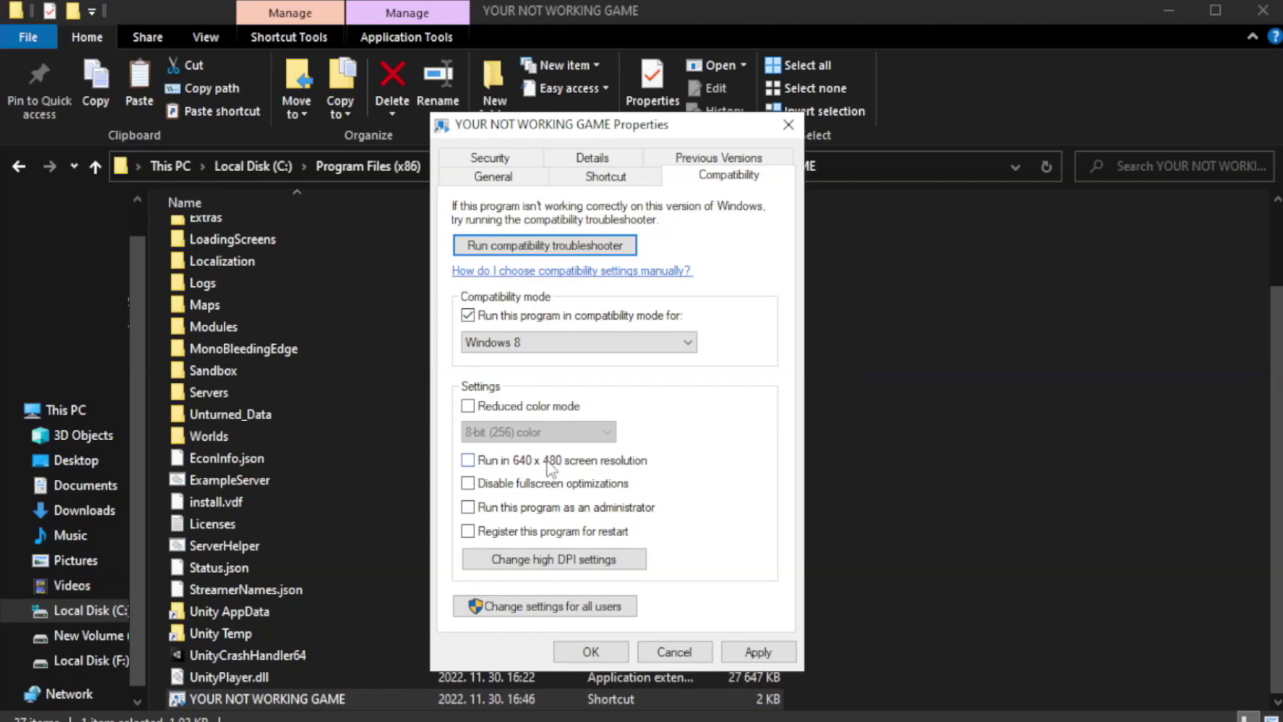
{"action": "left_click", "coordinate": [501, 491]}
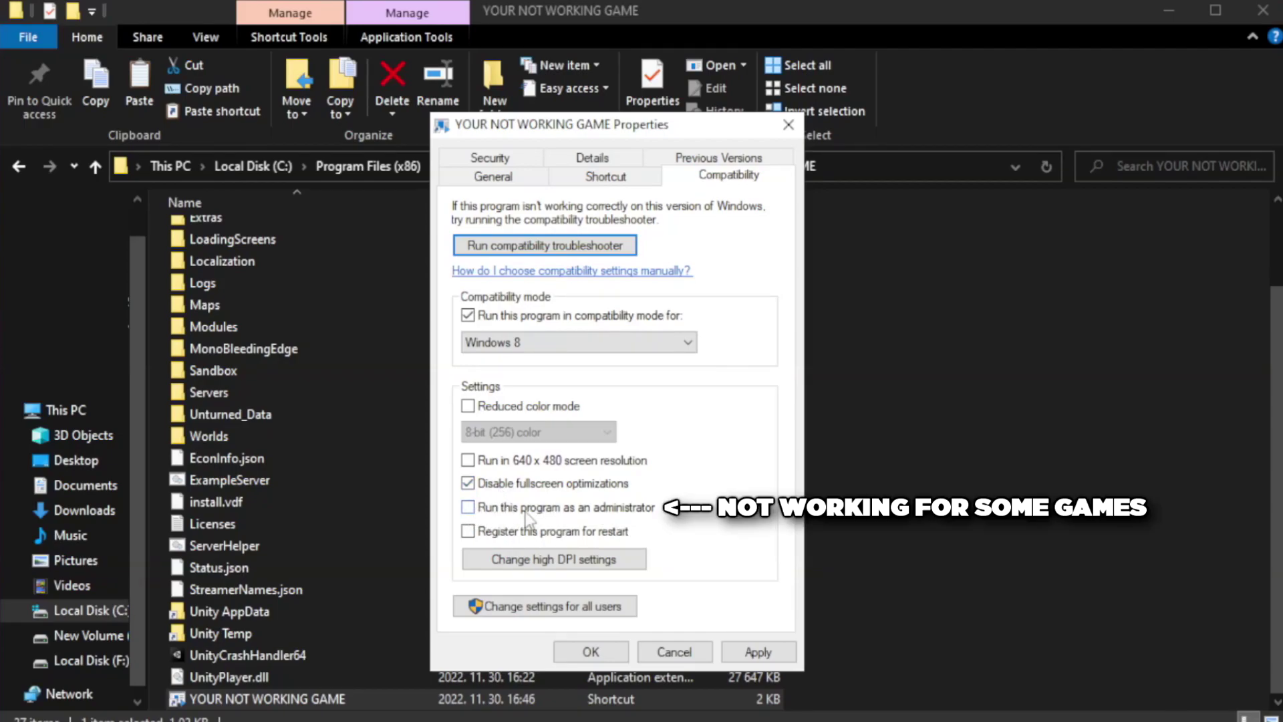
{"action": "left_click", "coordinate": [505, 518]}
{"action": "left_click", "coordinate": [753, 661]}
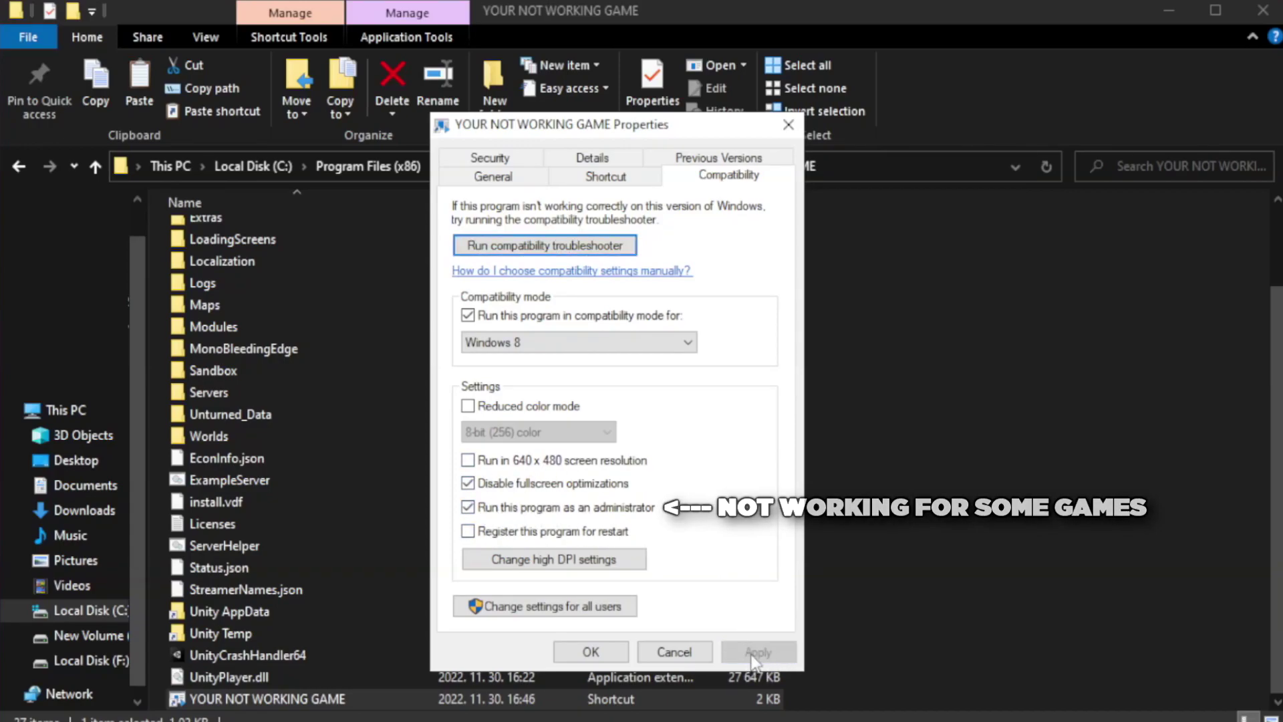
{"action": "left_click", "coordinate": [591, 652]}
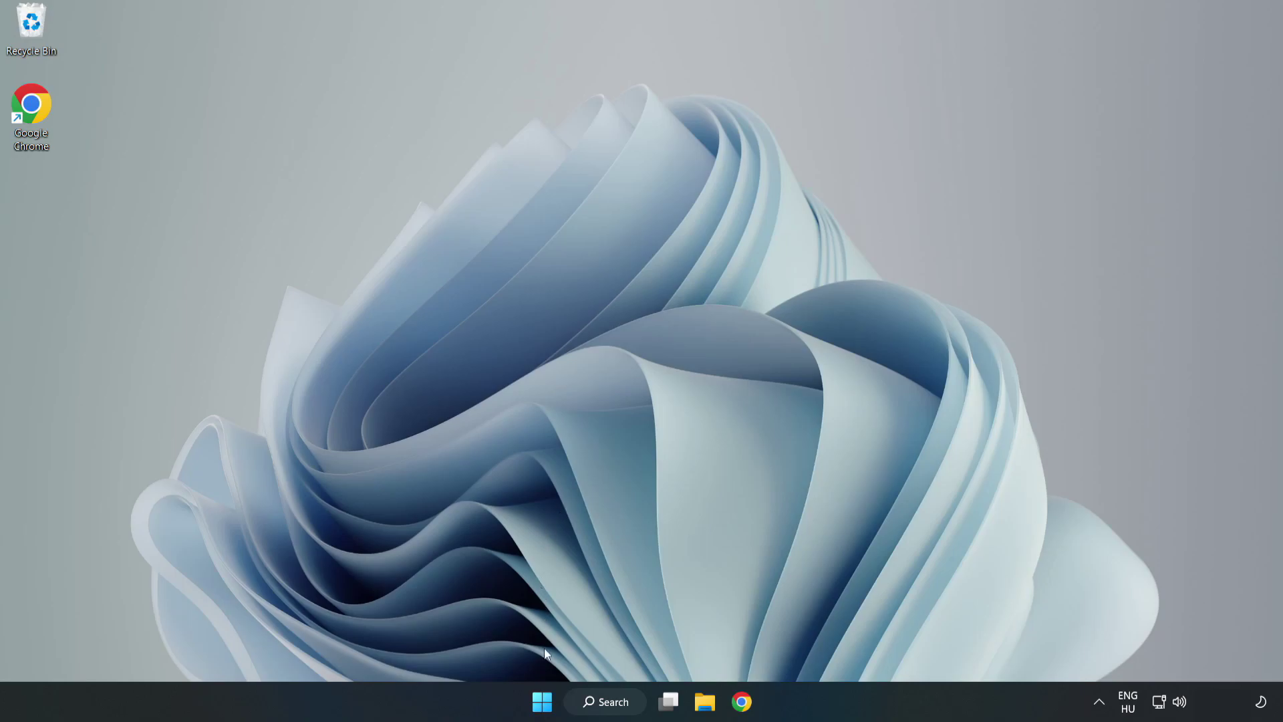
- Open Task Manager from the Start context menu and show its Startup apps list
{"action": "right_click", "coordinate": [545, 706]}
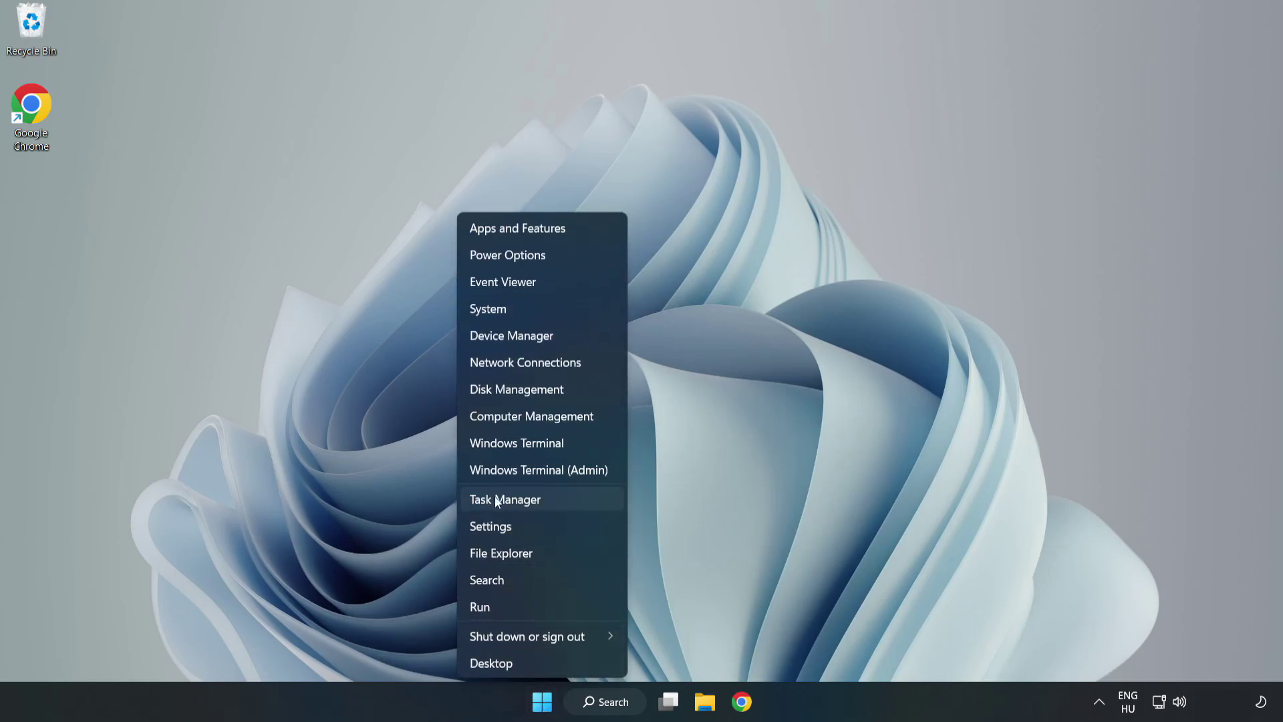
{"action": "left_click", "coordinate": [540, 500]}
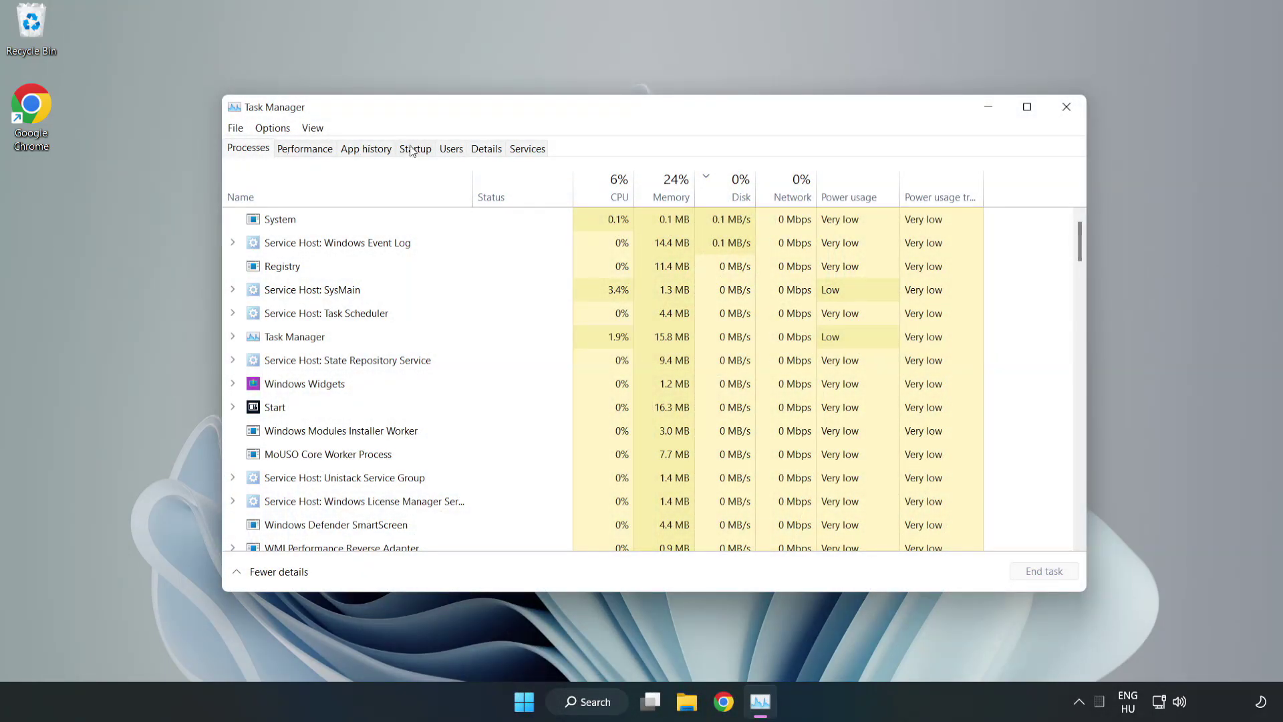
{"action": "left_click", "coordinate": [417, 152]}
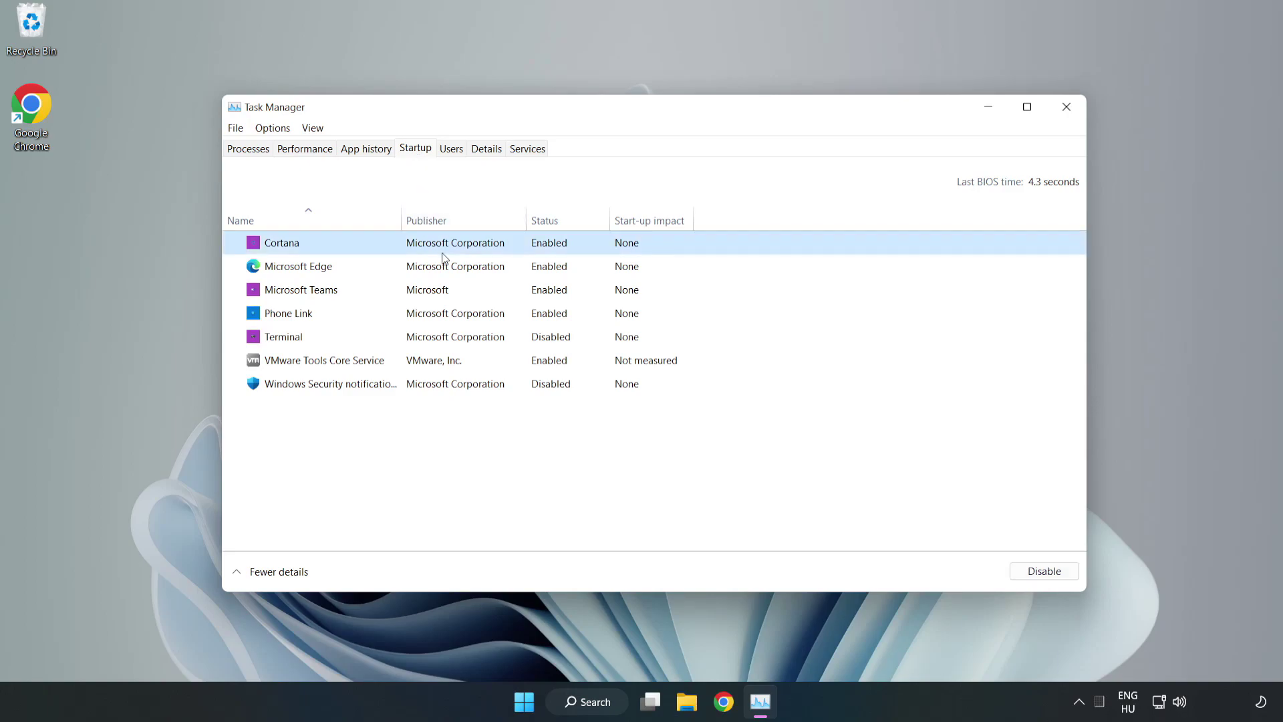
- Disable Cortana, Microsoft Edge, Microsoft Teams and Phone Link at startup
{"action": "left_click", "coordinate": [1037, 575]}
{"action": "left_click", "coordinate": [554, 264]}
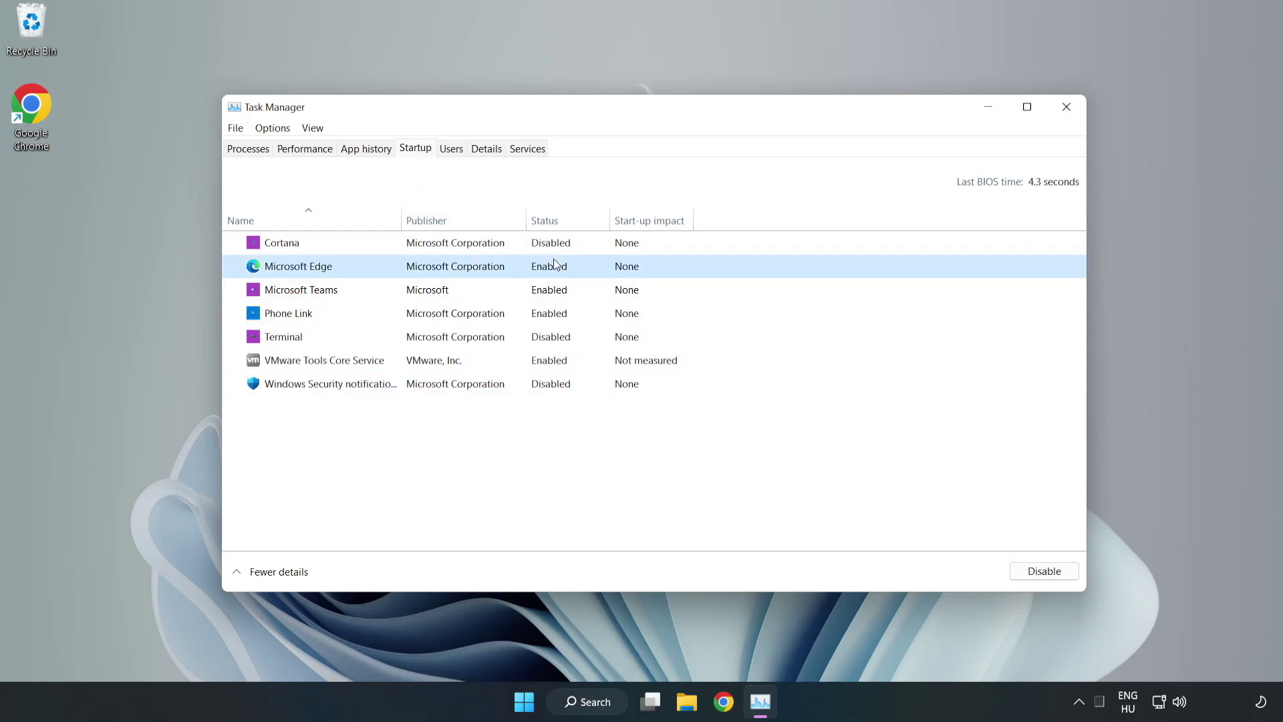
{"action": "left_click", "coordinate": [1043, 572]}
{"action": "left_click", "coordinate": [468, 293]}
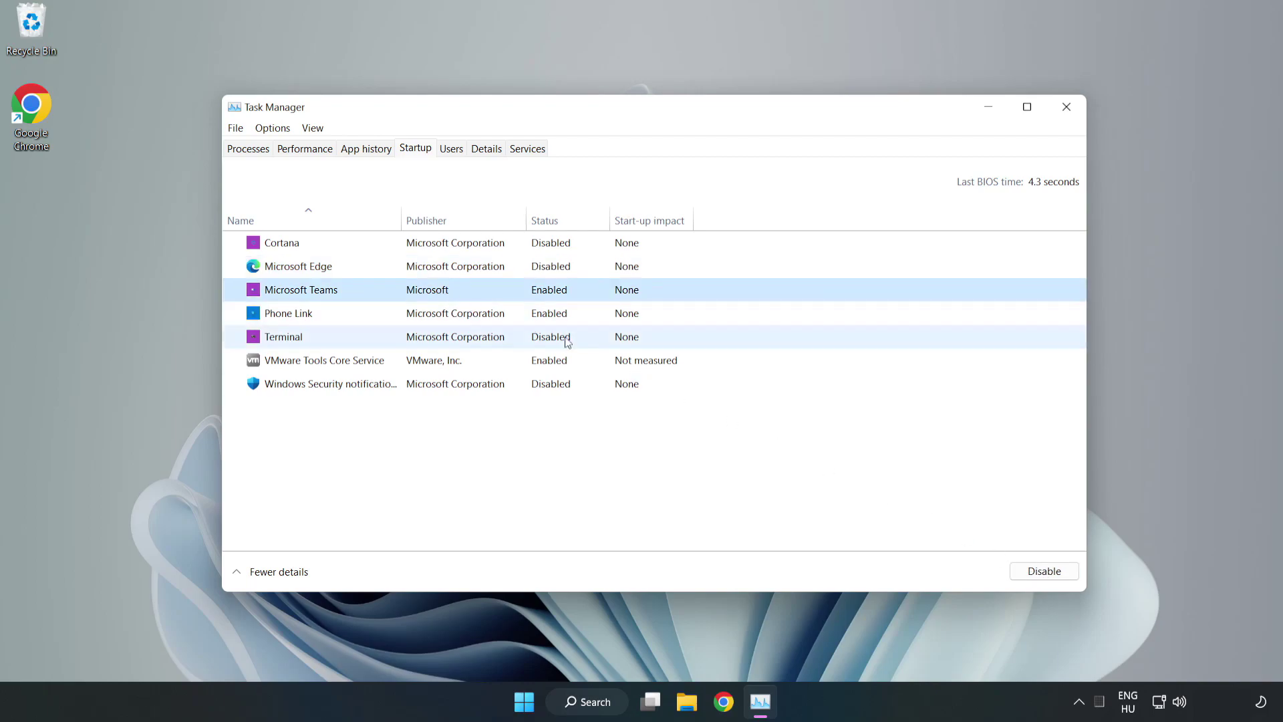
{"action": "left_click", "coordinate": [1040, 572]}
{"action": "left_click", "coordinate": [429, 319]}
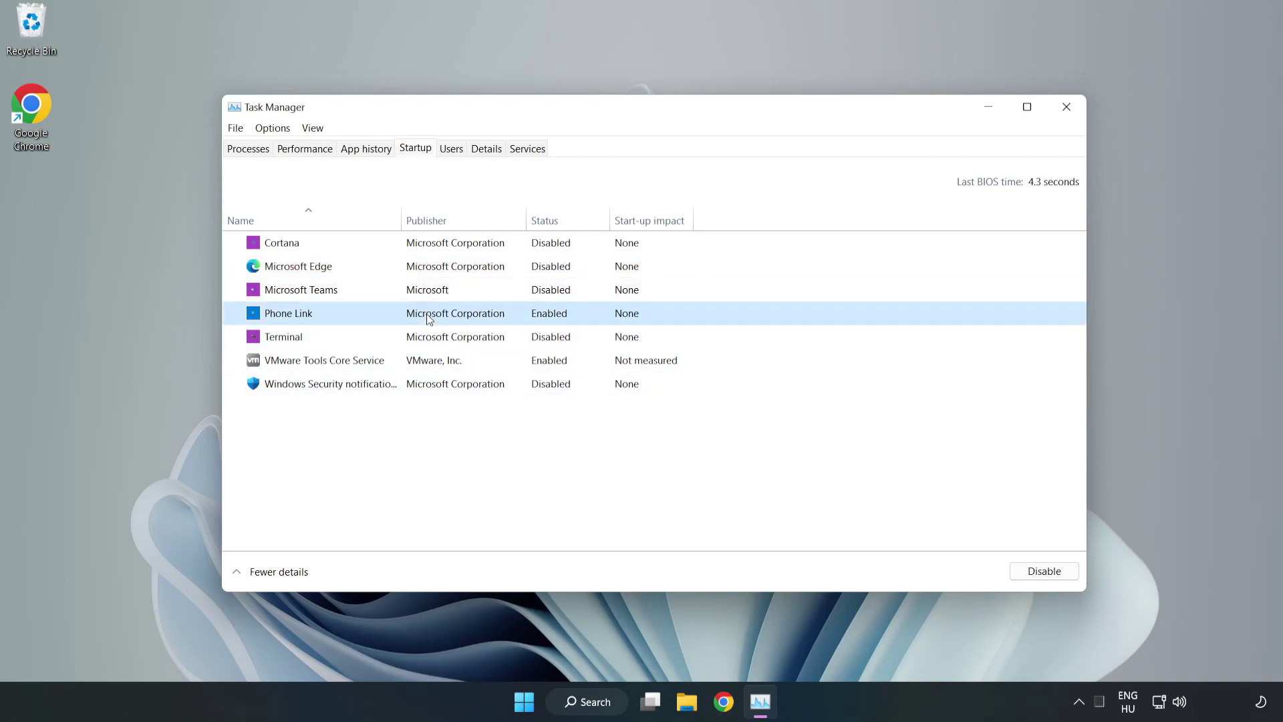
{"action": "left_click", "coordinate": [1064, 575]}
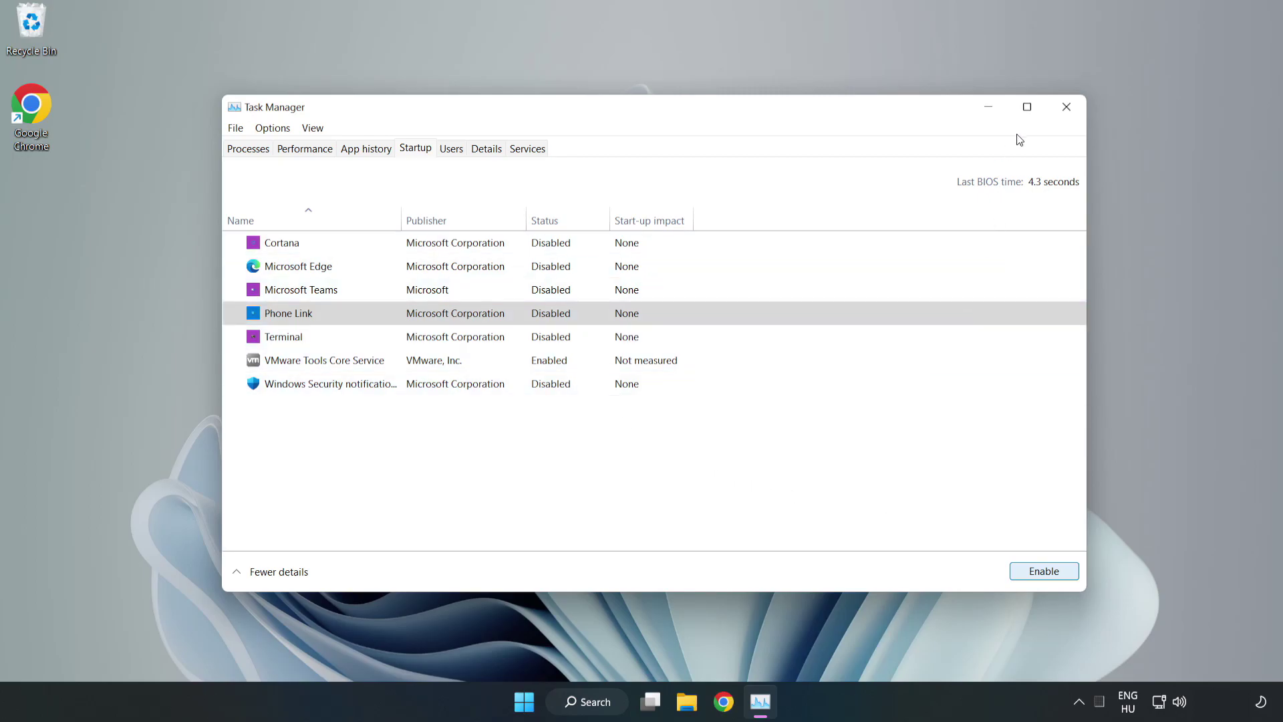
- Close Task Manager and launch Command Prompt as administrator from a 'cmd' search
{"action": "left_click", "coordinate": [1067, 109]}
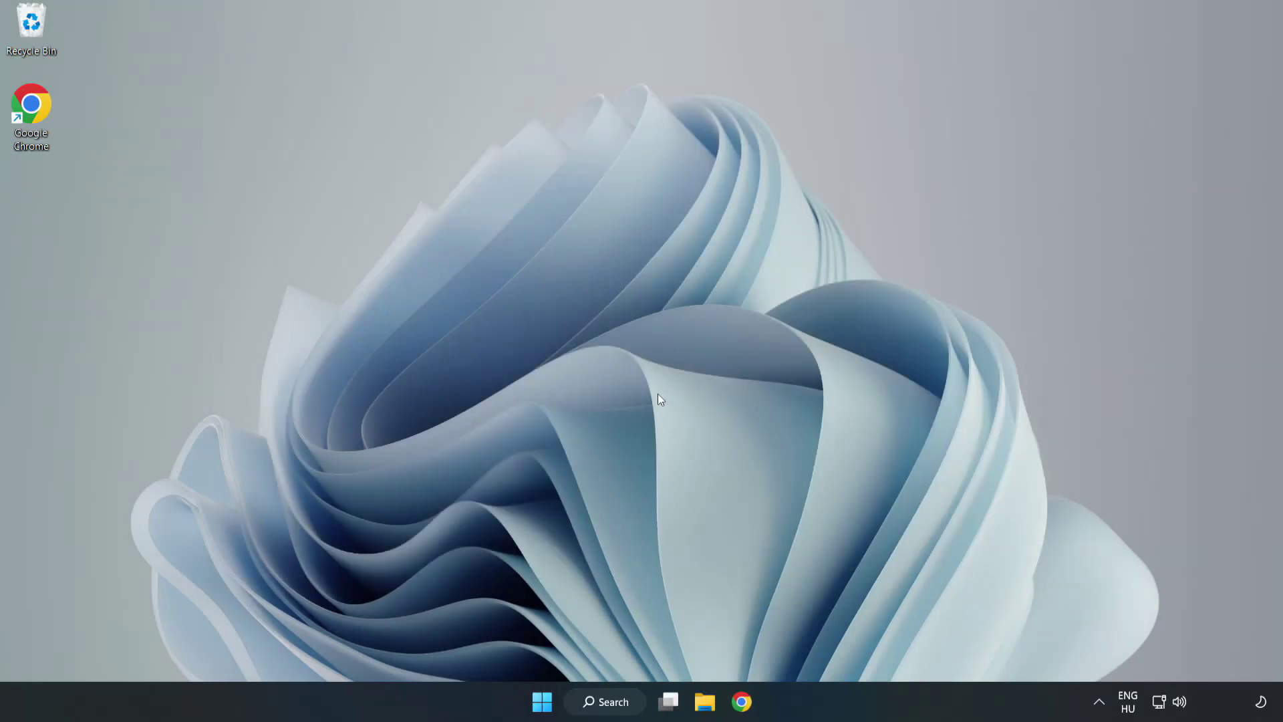
{"action": "left_click", "coordinate": [627, 688]}
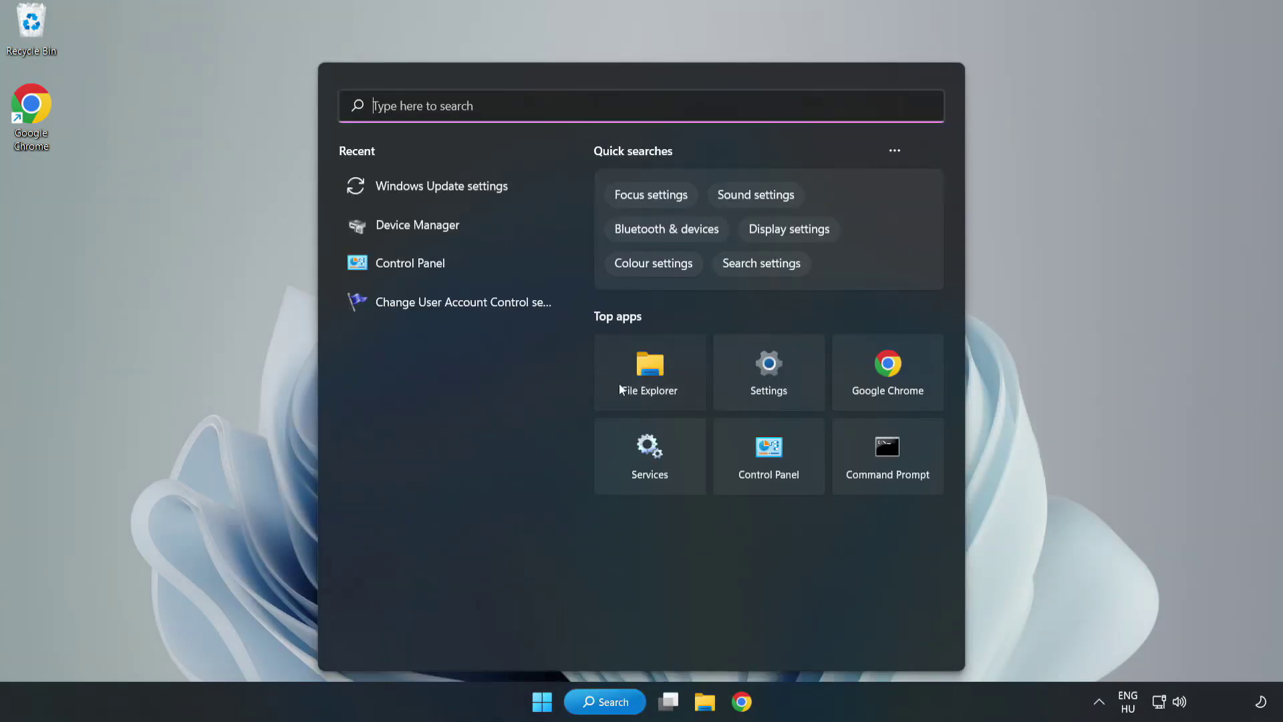
{"action": "type", "text": "cmd"}
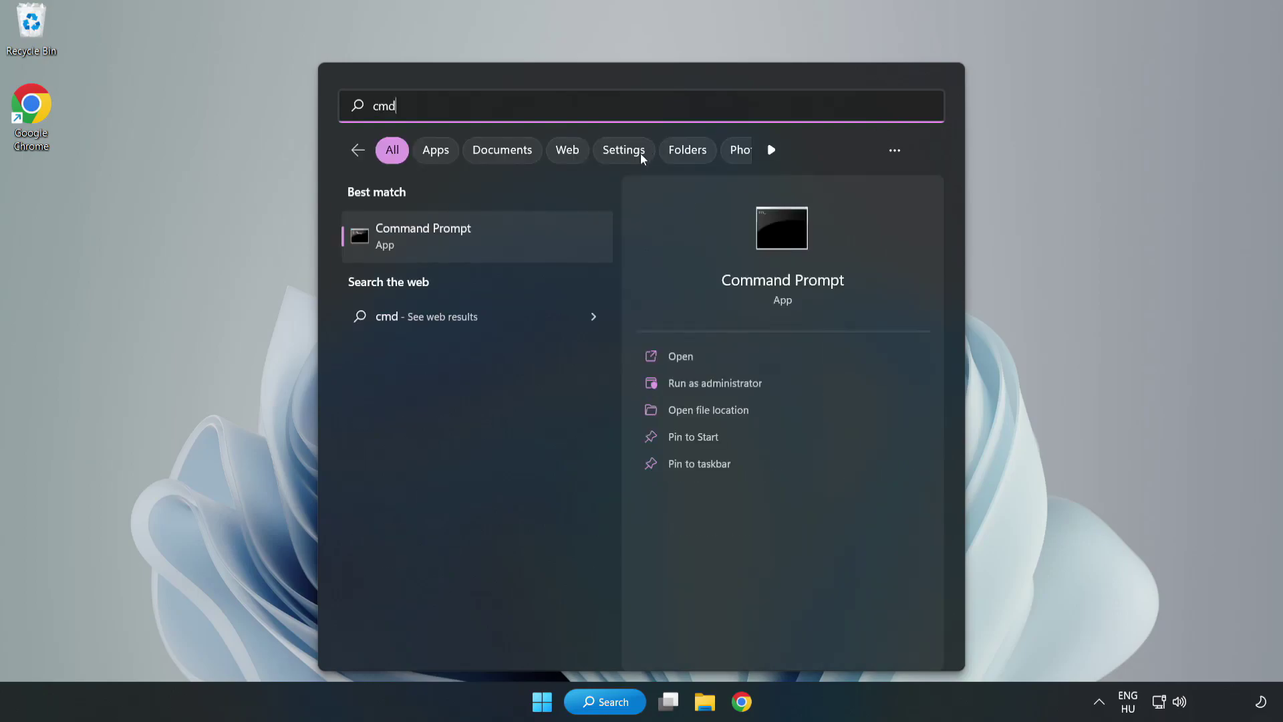
{"action": "right_click", "coordinate": [505, 242]}
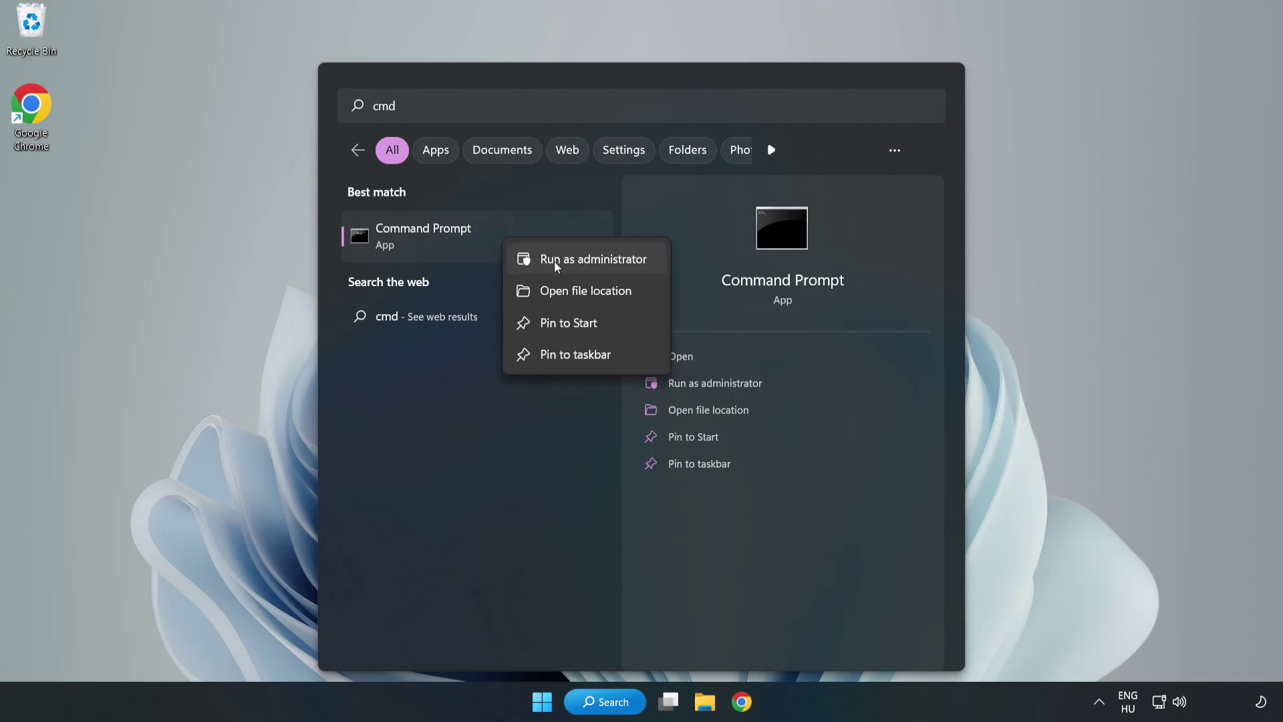
{"action": "left_click", "coordinate": [554, 260]}
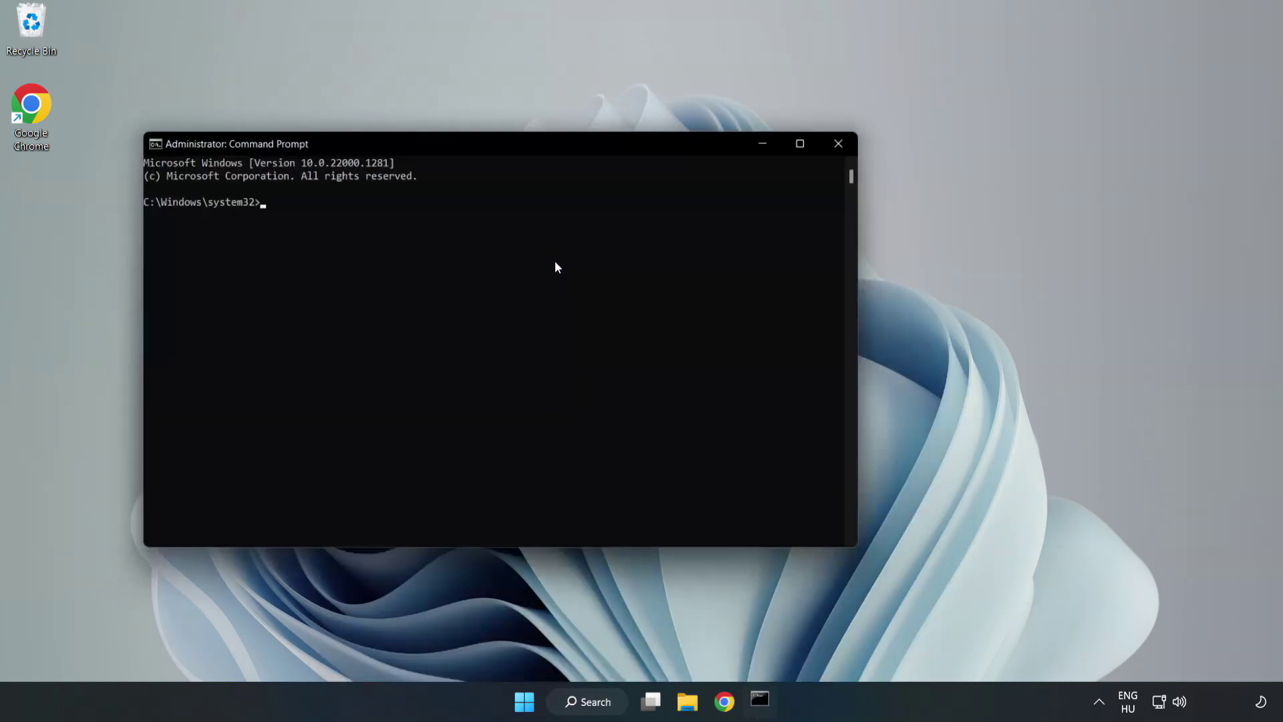
- Run sfc /scannow, let it report no integrity violations, then close the console
{"action": "left_click_drag", "start_coordinate": [511, 142], "coordinate": [654, 149]}
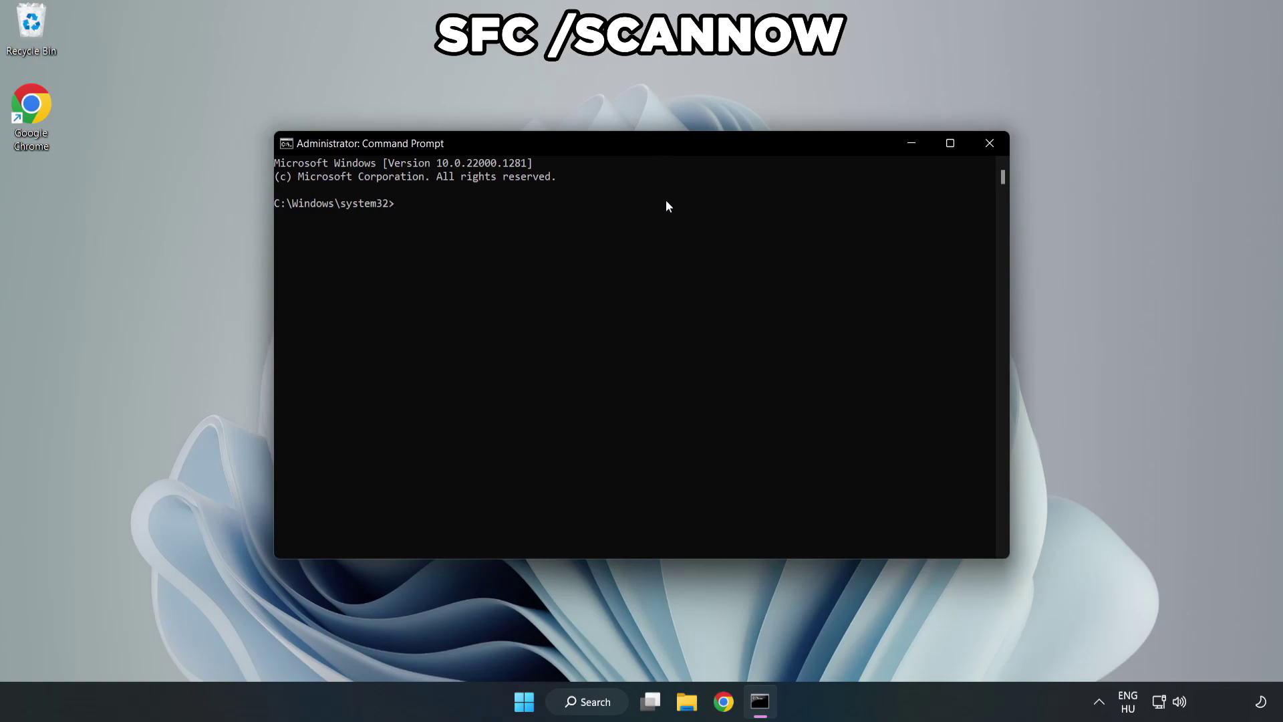
{"action": "type", "text": "sfc /scannow"}
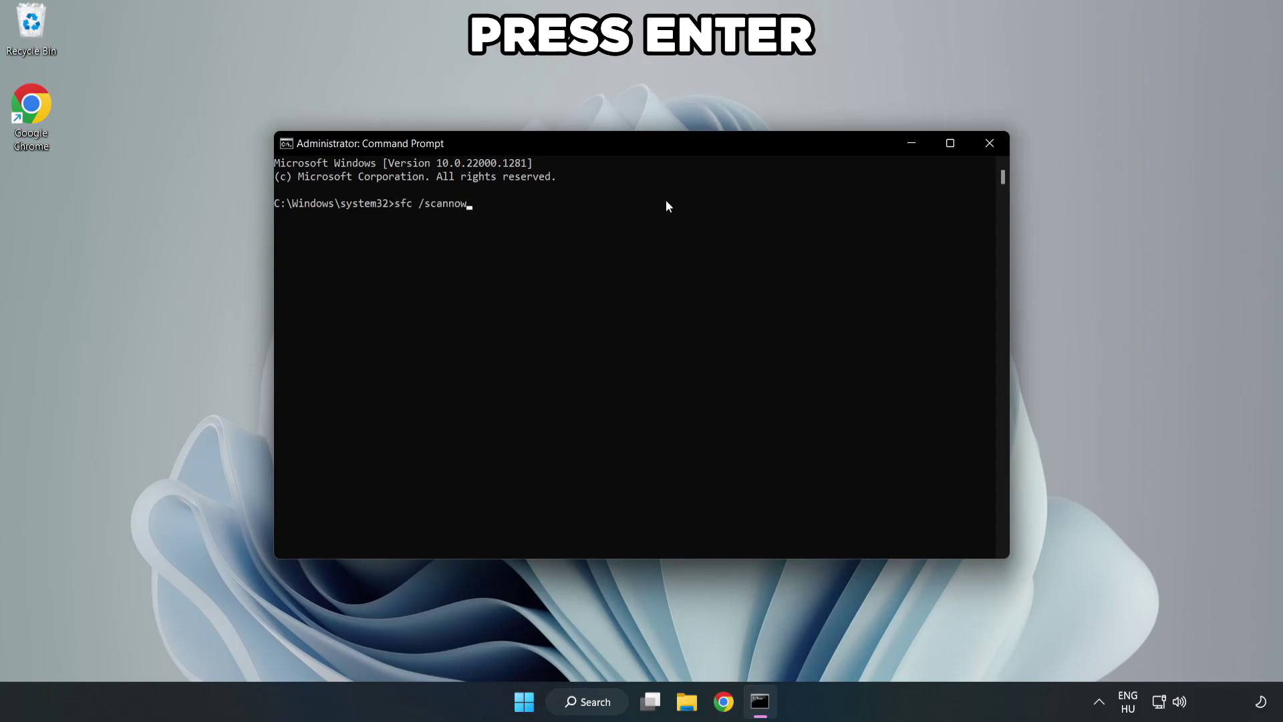
{"action": "key", "text": "Return"}
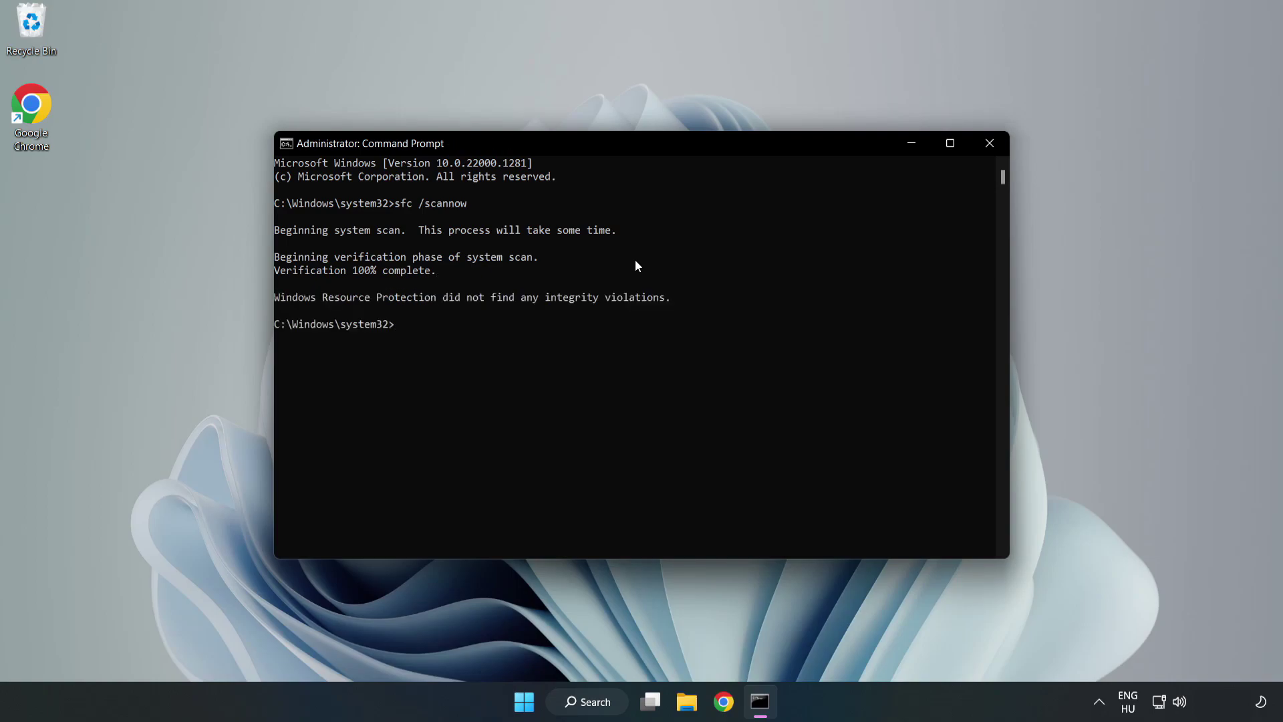
{"action": "left_click", "coordinate": [989, 153]}
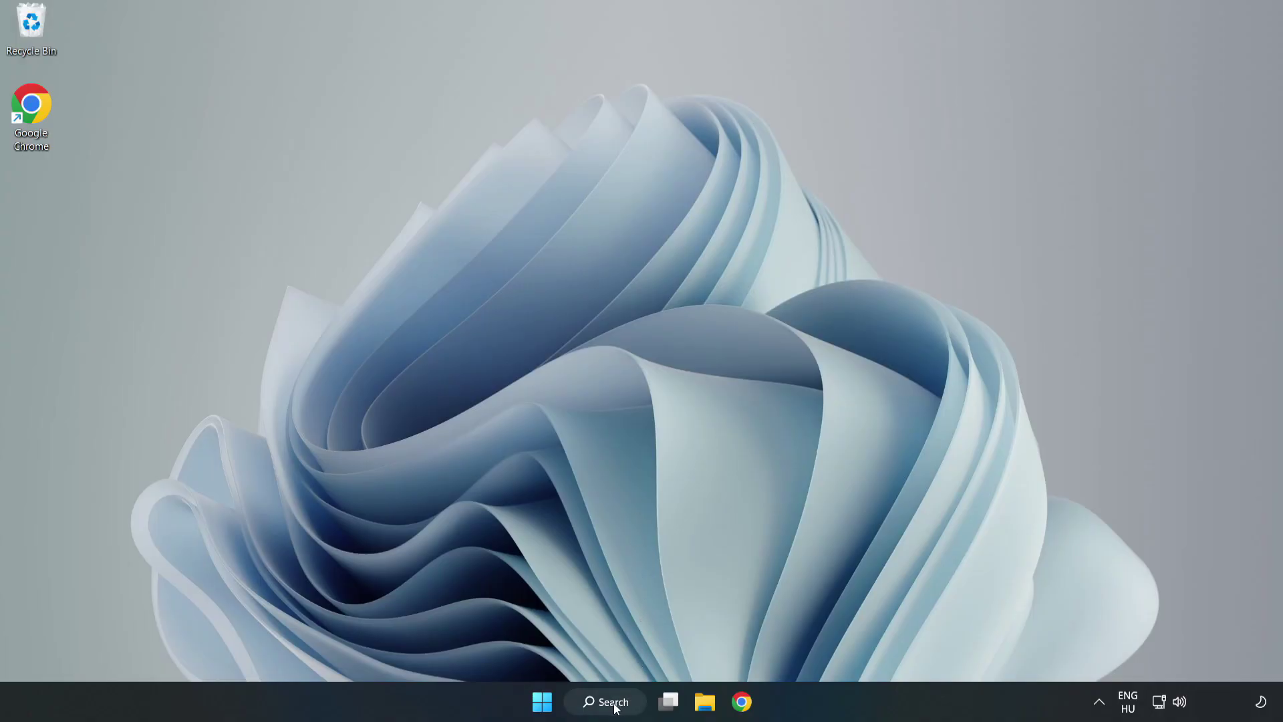
- Search for 'security' and launch the Windows Security app
{"action": "left_click", "coordinate": [614, 707]}
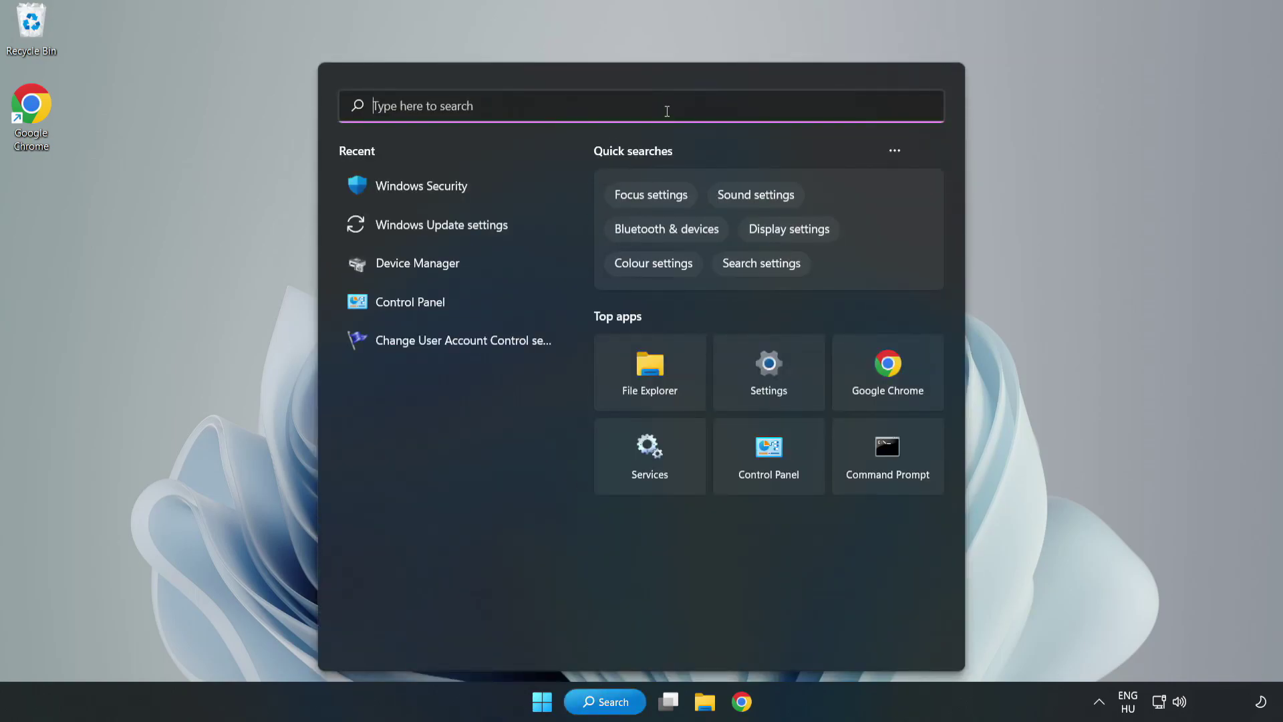
{"action": "type", "text": "secu"}
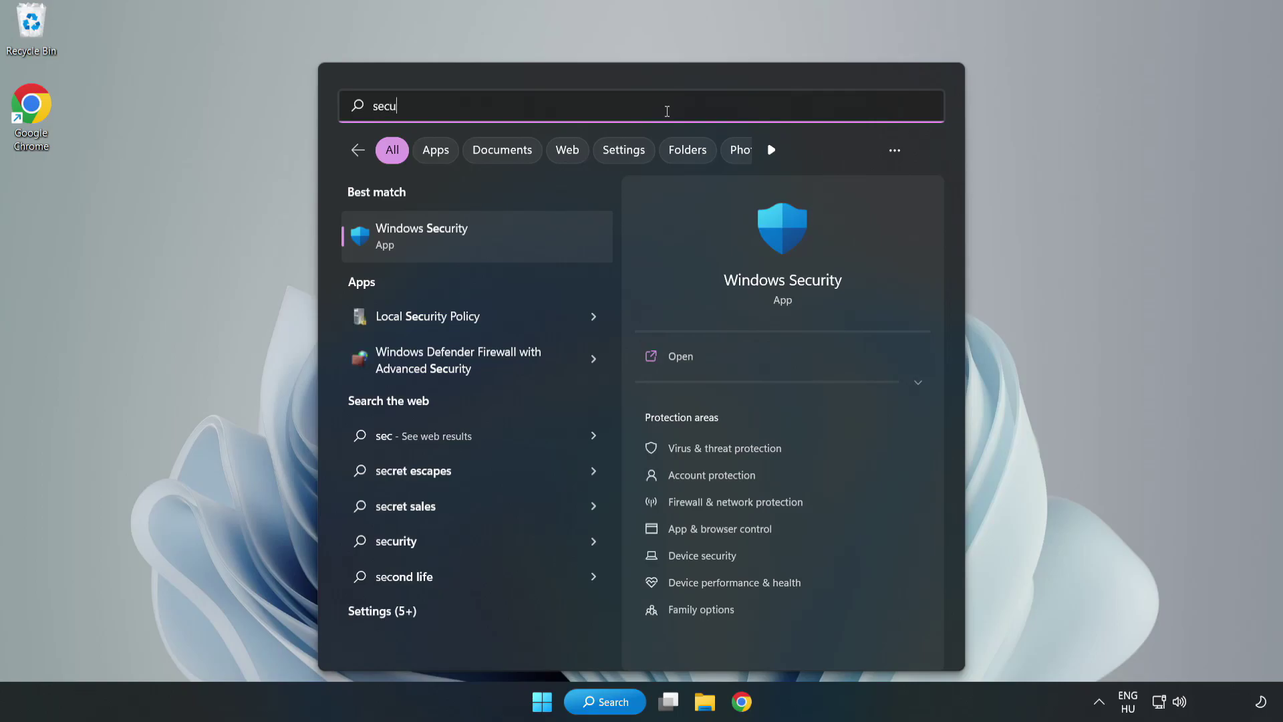
{"action": "type", "text": "rity"}
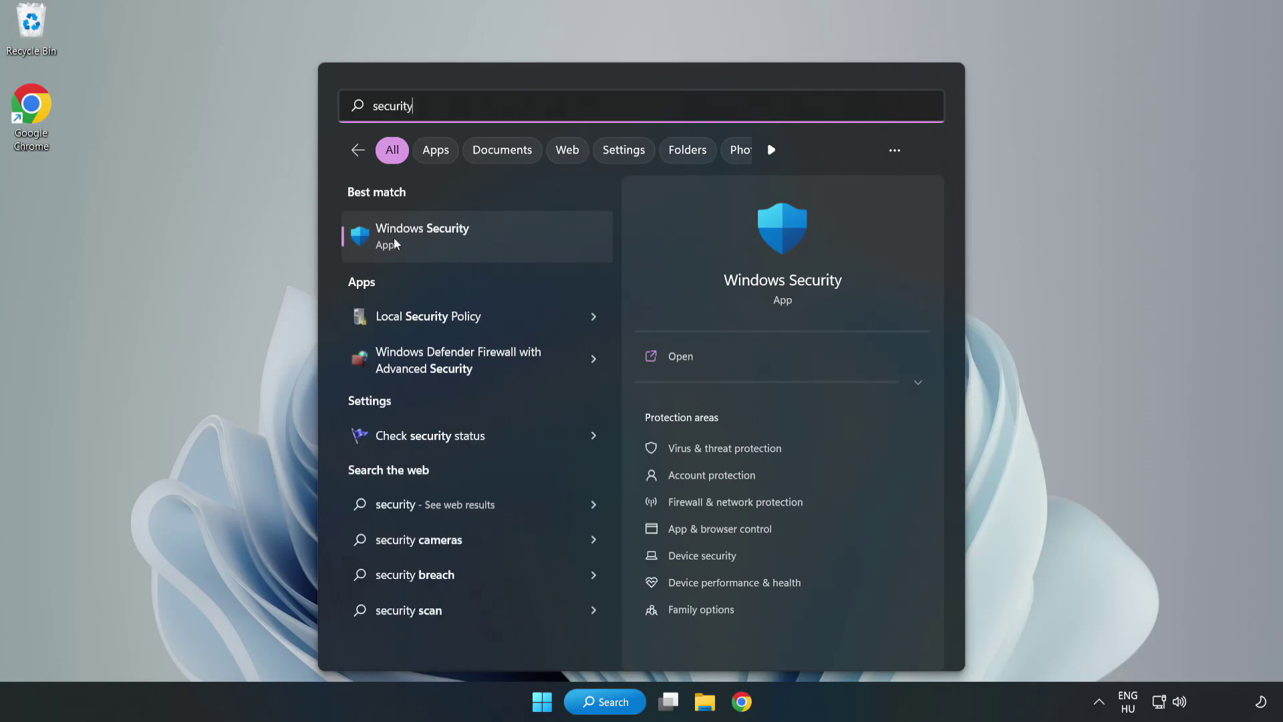
{"action": "left_click", "coordinate": [464, 244]}
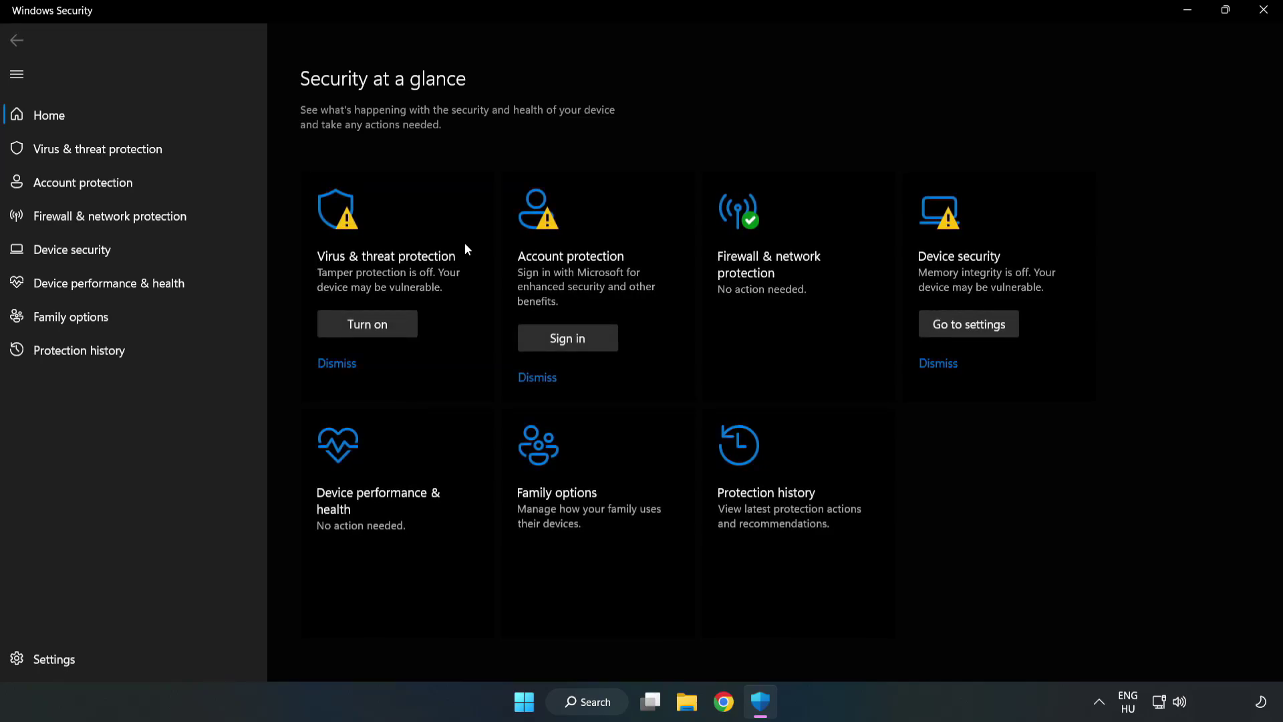
- Go to Virus & threat protection settings and open the empty Add or remove exclusions page
{"action": "left_click", "coordinate": [83, 154]}
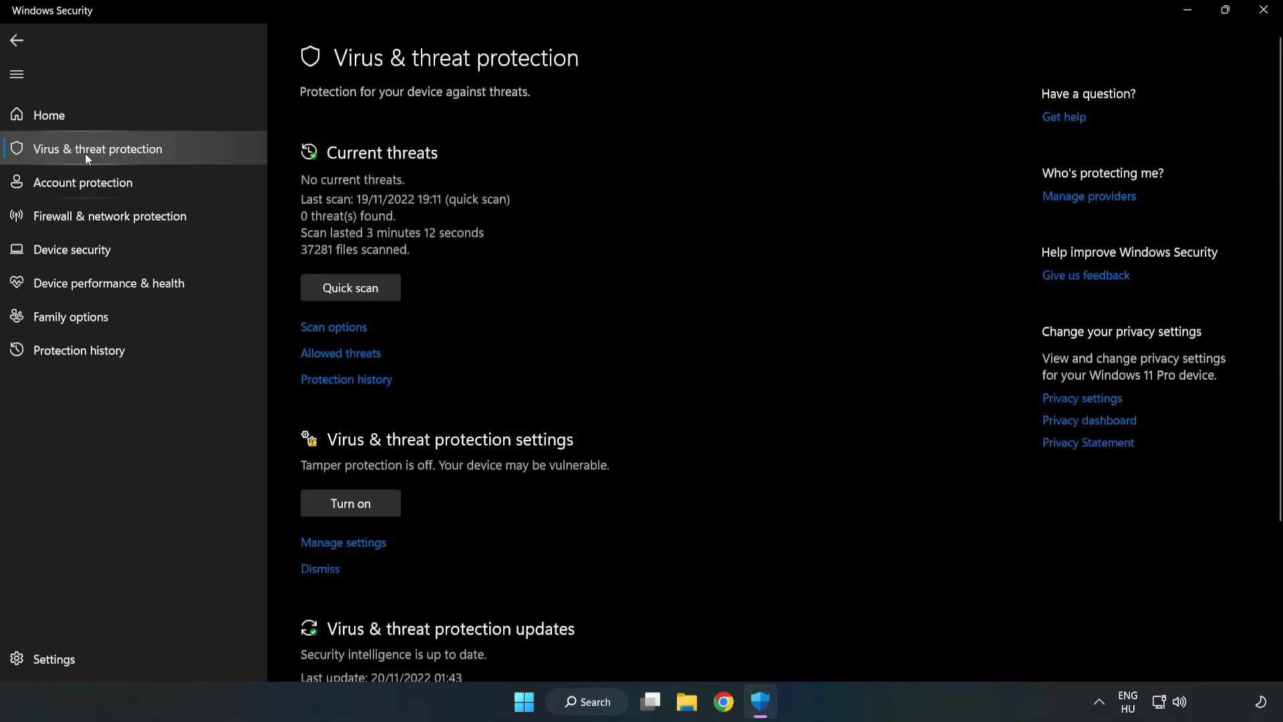
{"action": "scroll", "coordinate": [670, 262], "scroll_direction": "down", "scroll_amount": 3}
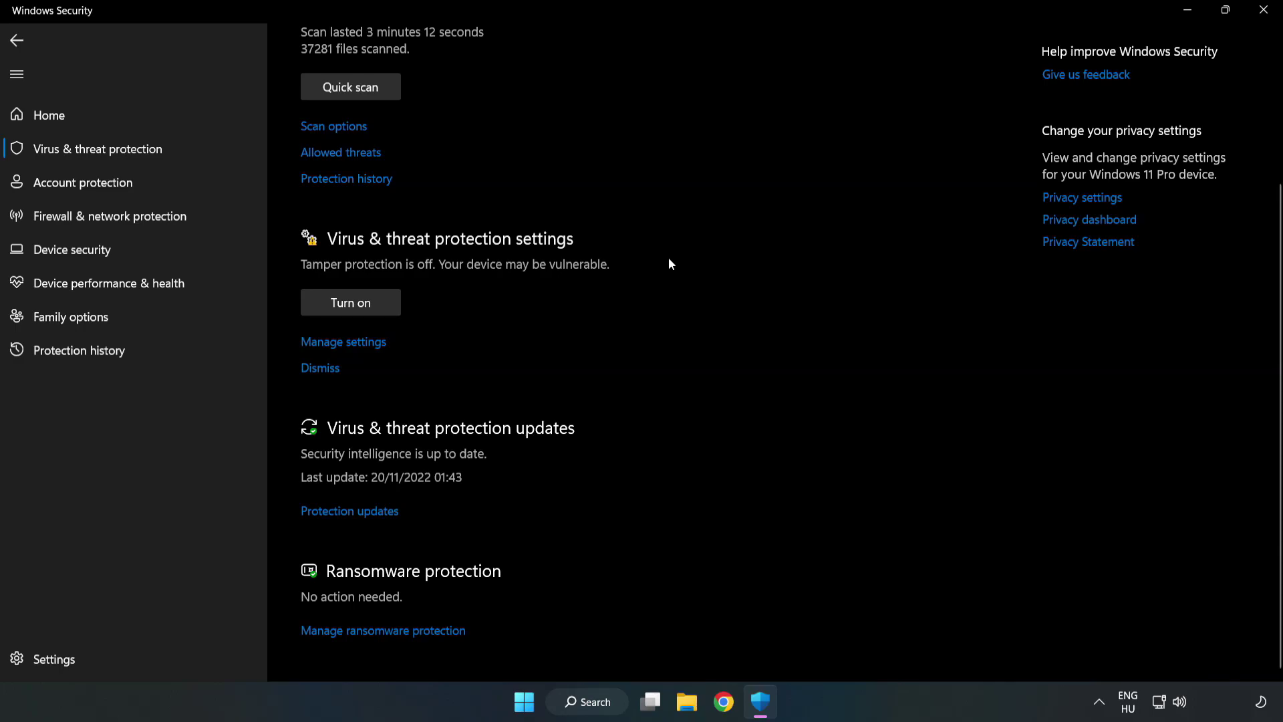
{"action": "left_click", "coordinate": [350, 343]}
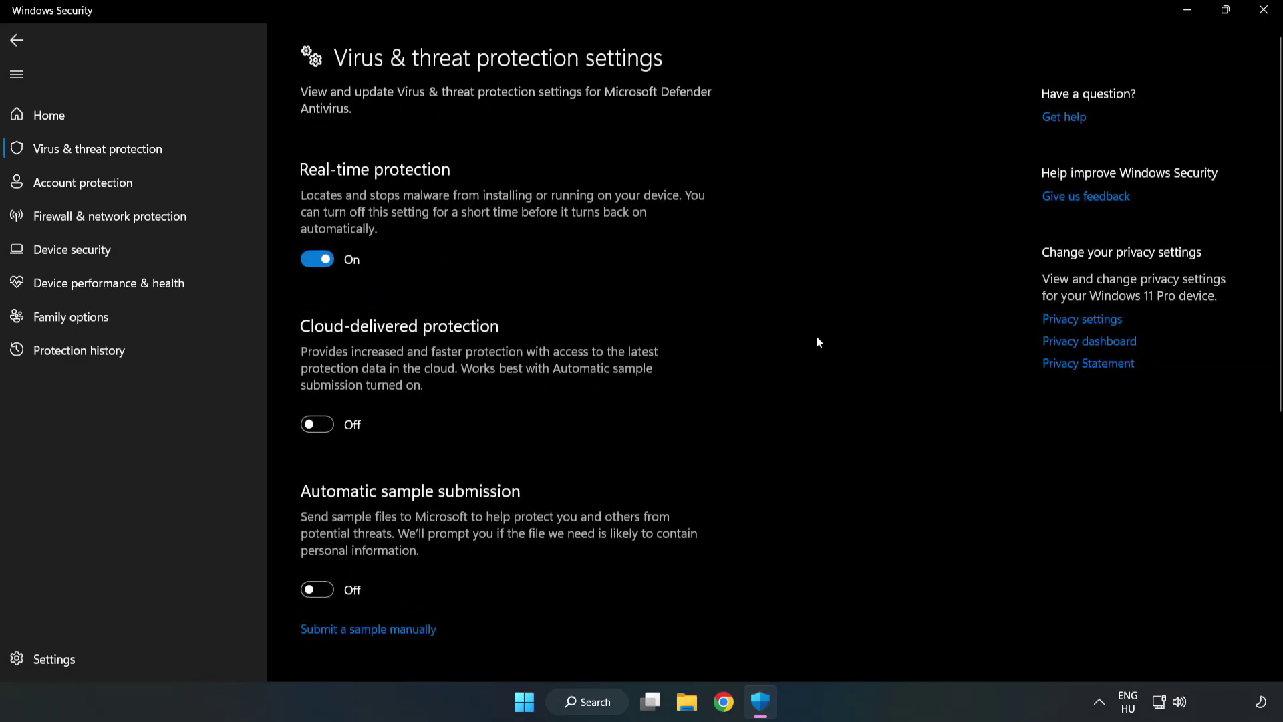
{"action": "scroll", "coordinate": [817, 342], "scroll_direction": "down", "scroll_amount": 7}
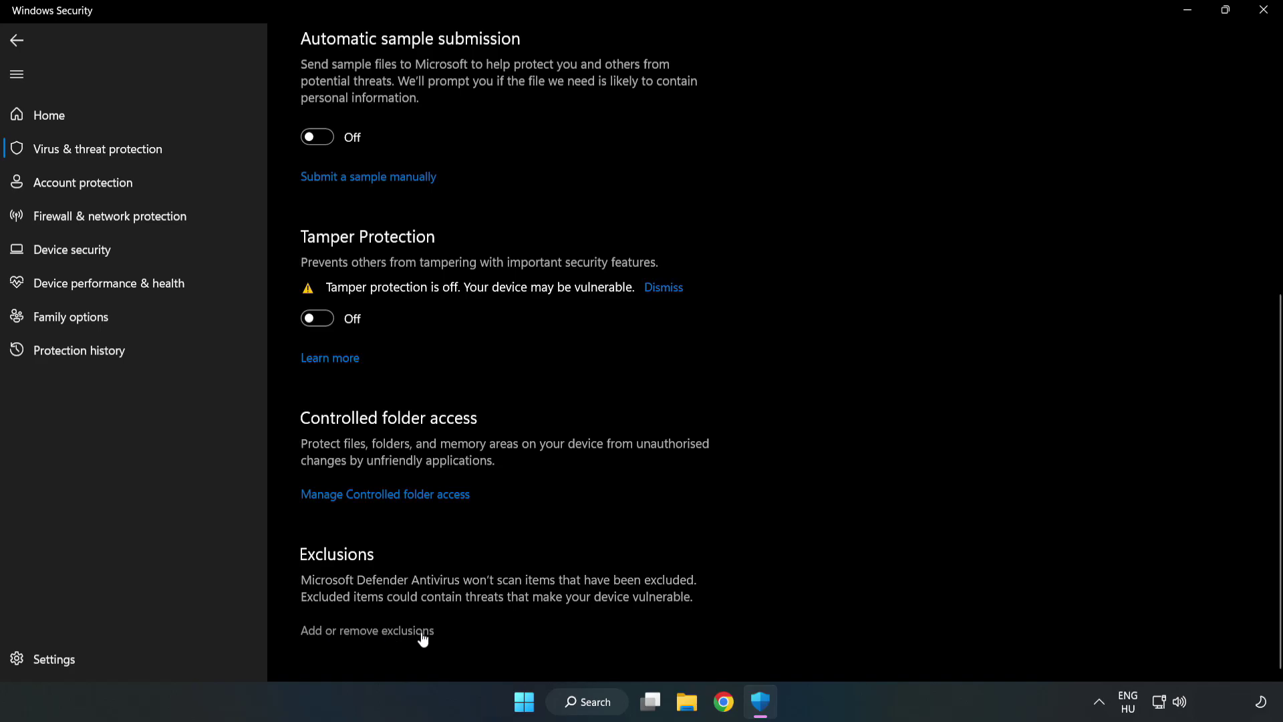
{"action": "left_click", "coordinate": [377, 631]}
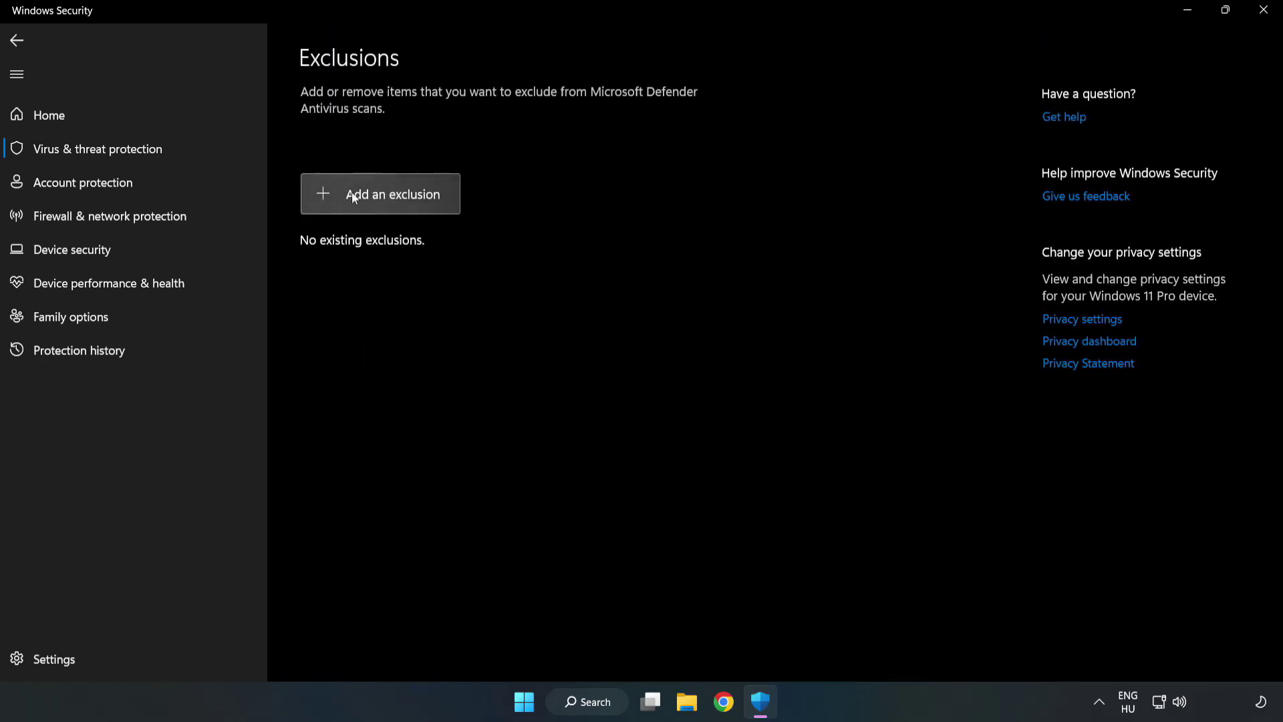
- Add a file exclusion using the shortcut in C:\Program Files (x86)\NOT WORKING APP
{"action": "left_click", "coordinate": [392, 201]}
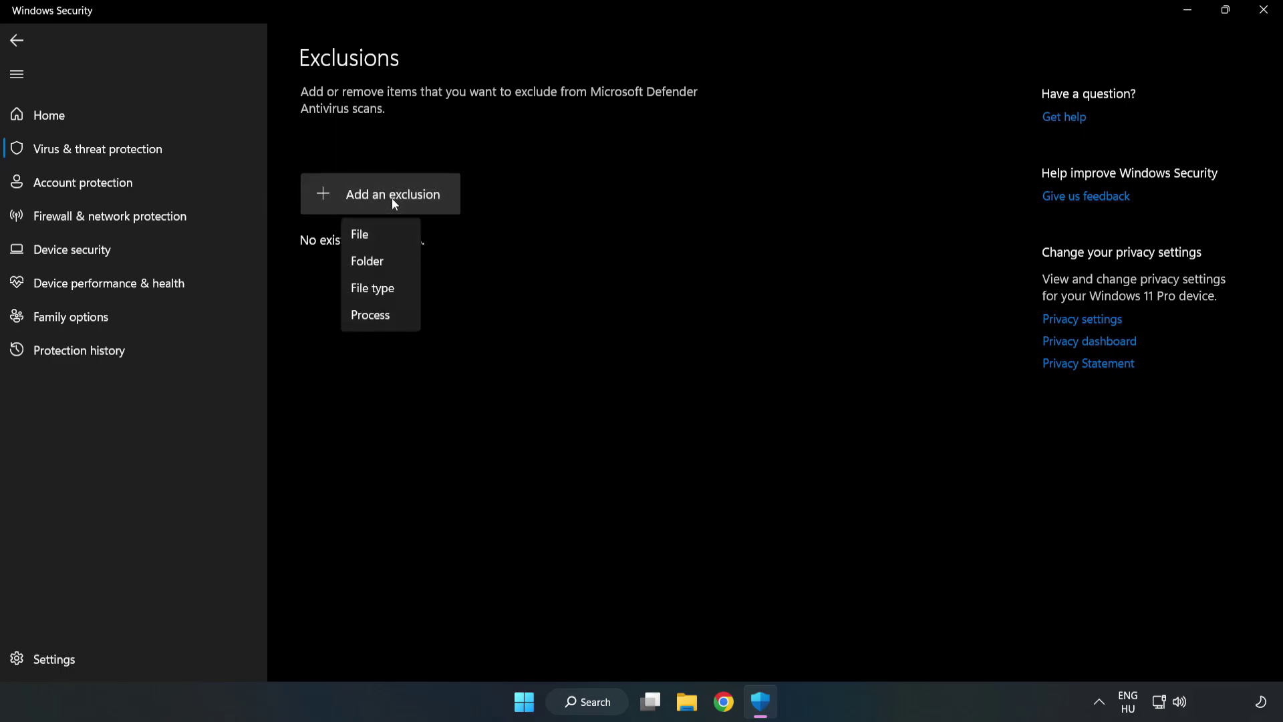
{"action": "left_click", "coordinate": [366, 236]}
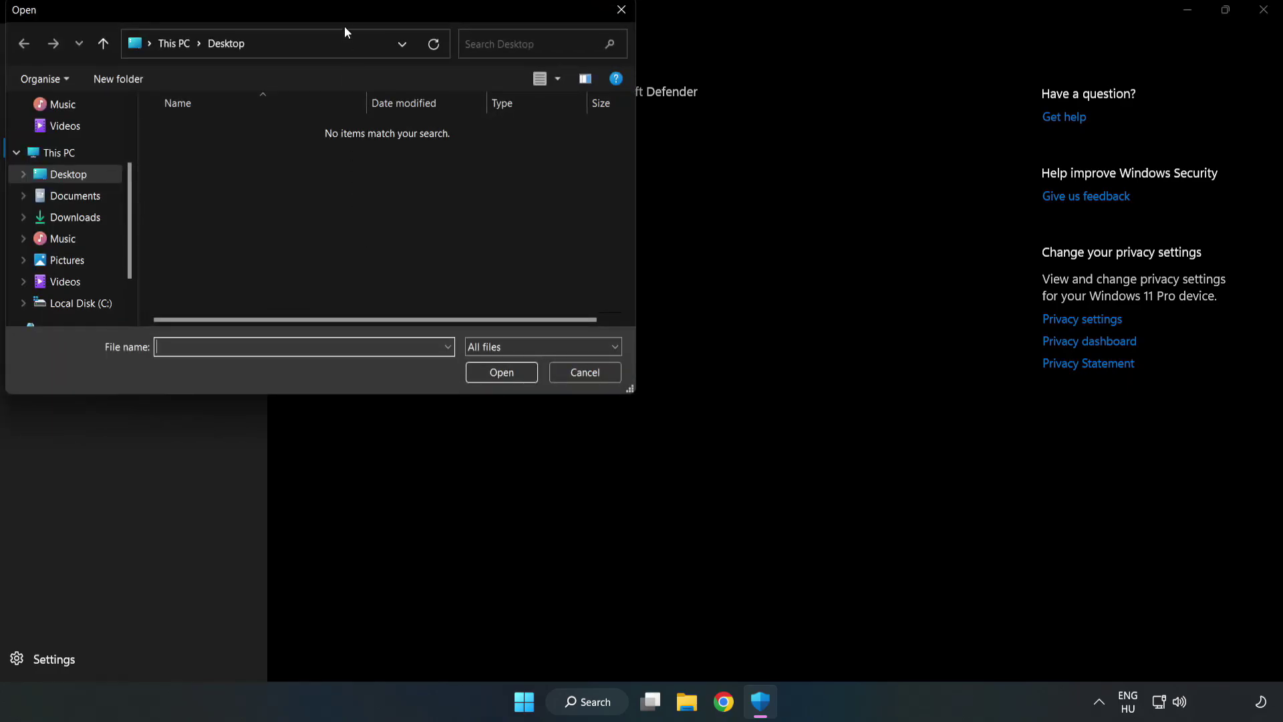
{"action": "left_click_drag", "start_coordinate": [345, 25], "coordinate": [591, 144]}
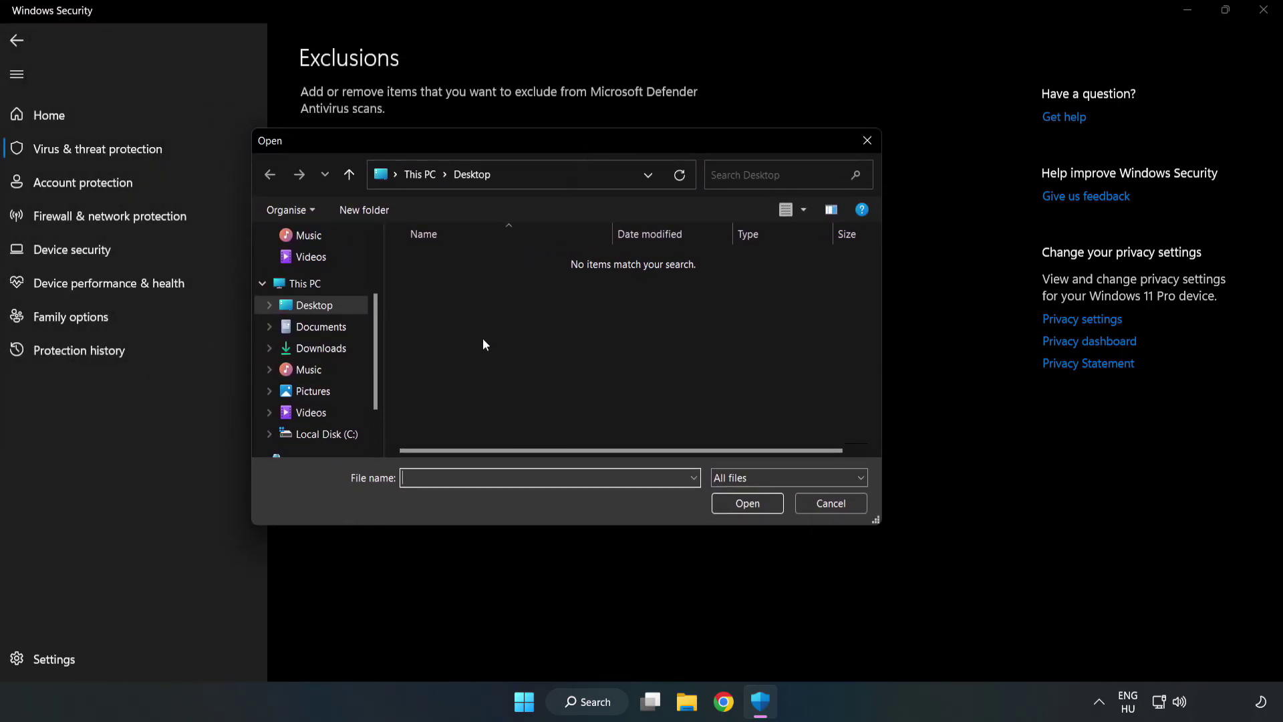
{"action": "left_click", "coordinate": [329, 435]}
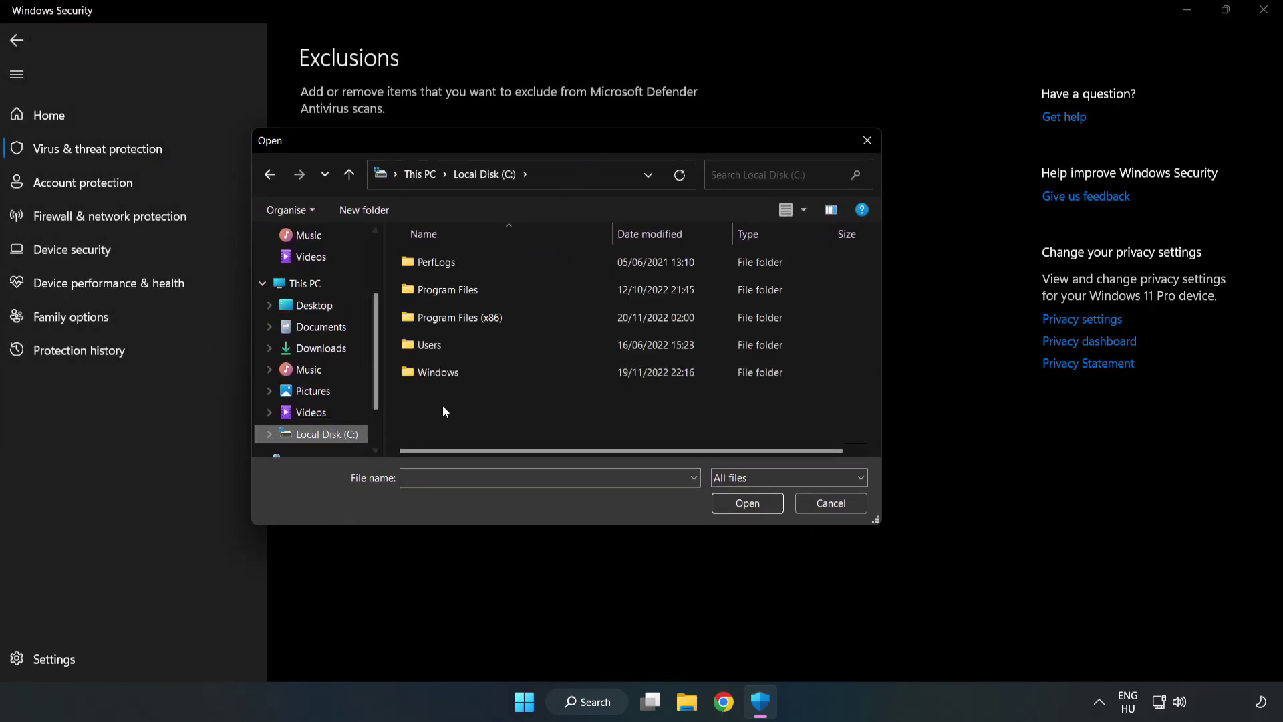
{"action": "double_click", "coordinate": [504, 318]}
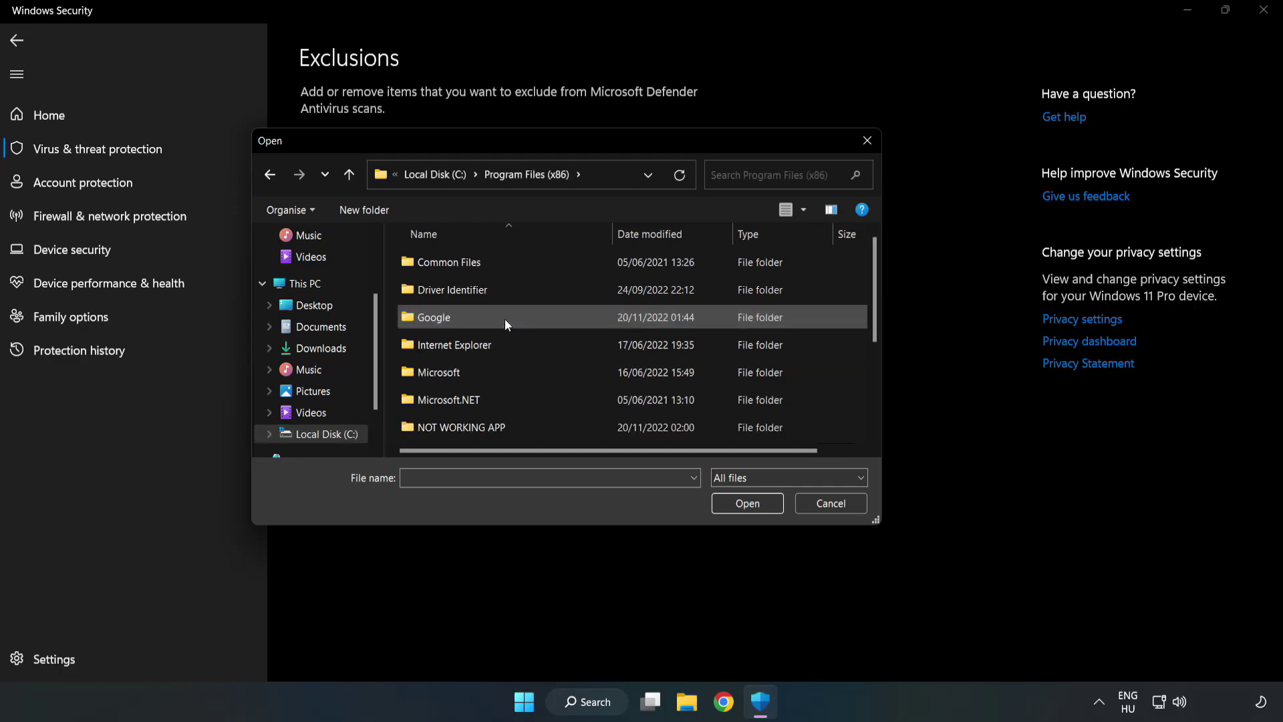
{"action": "double_click", "coordinate": [504, 427]}
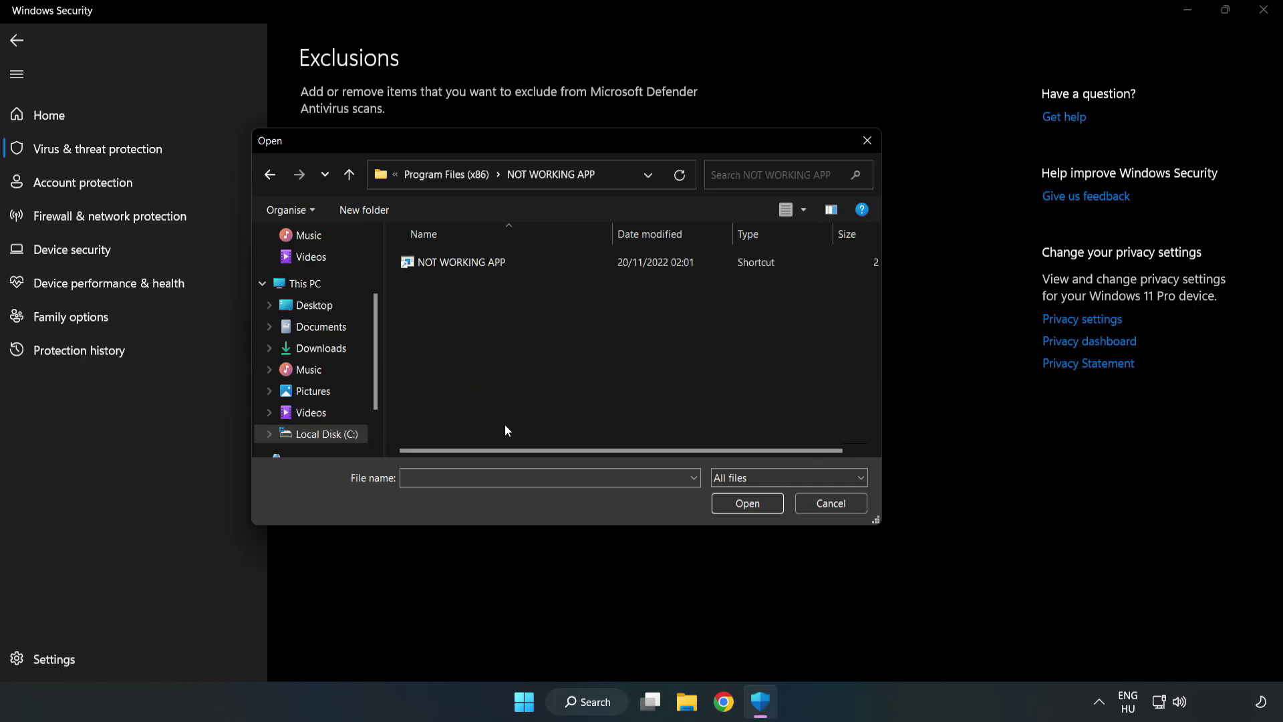
{"action": "left_click", "coordinate": [452, 263]}
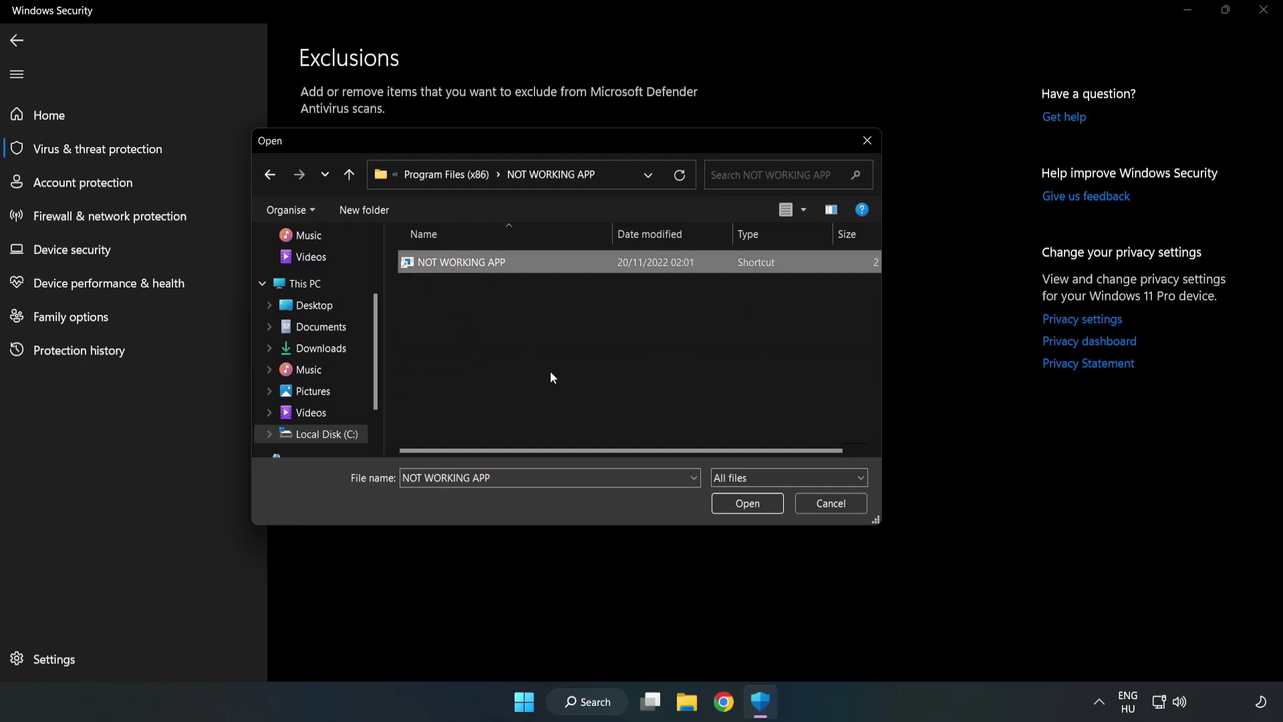
{"action": "left_click", "coordinate": [747, 505]}
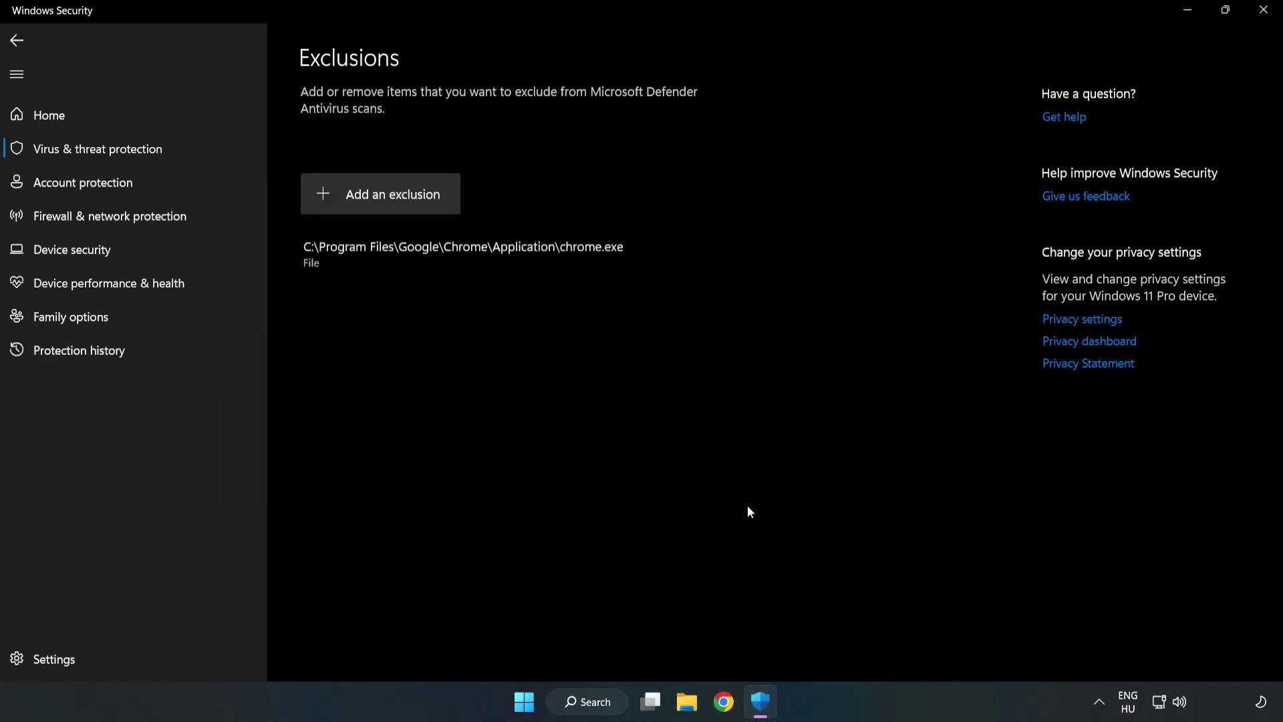
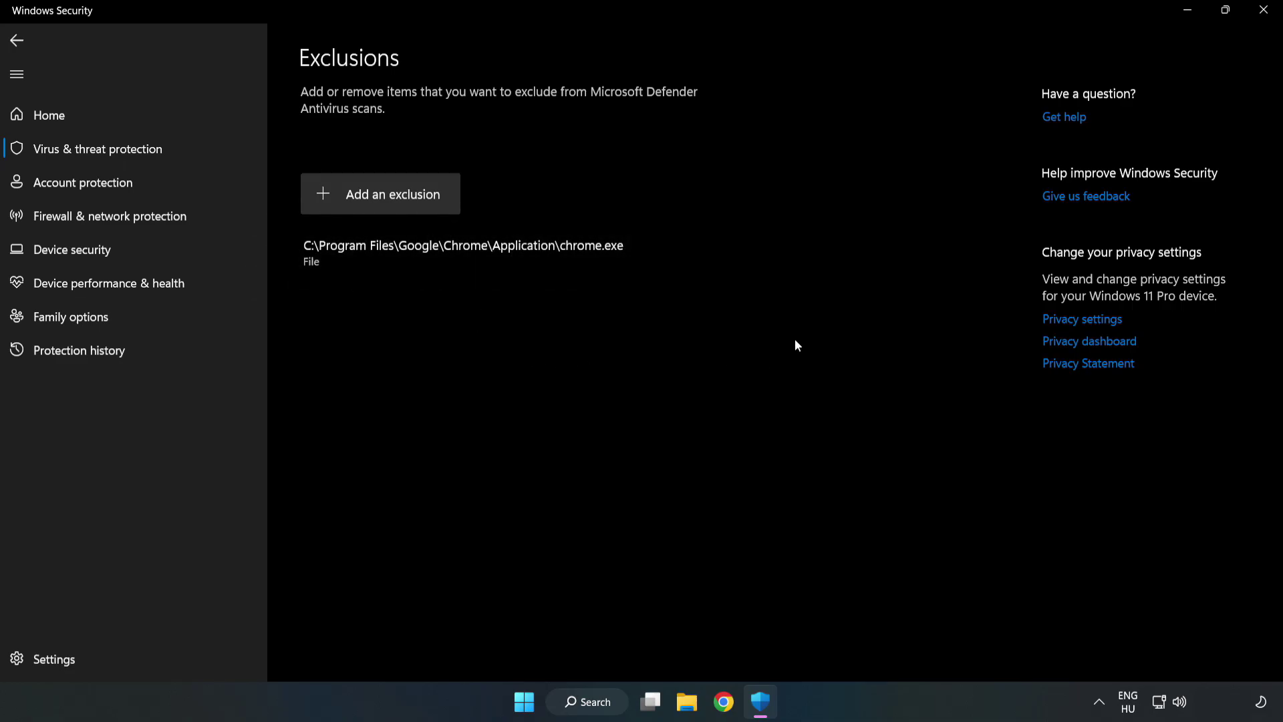
- Close Windows Security, then bring up the Start menu power options: Sleep, Shut down, Restart
{"action": "left_click", "coordinate": [1262, 16]}
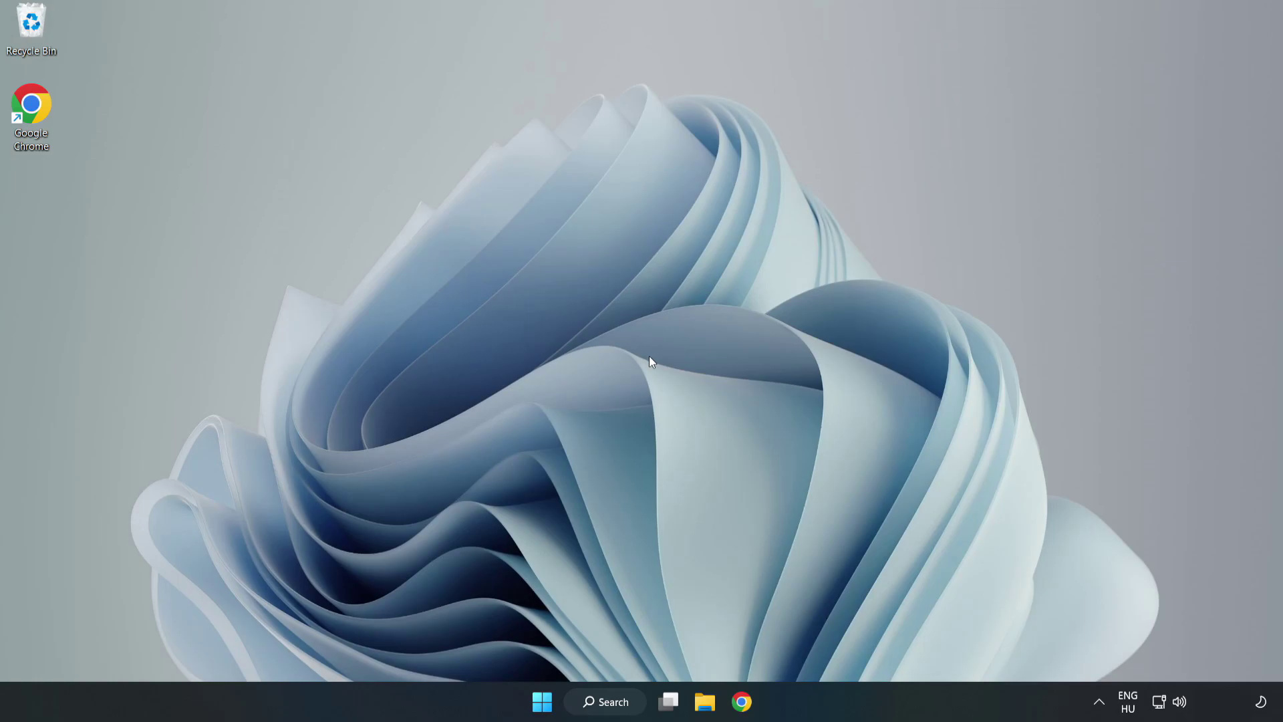
{"action": "left_click", "coordinate": [542, 701]}
{"action": "left_click", "coordinate": [855, 643]}
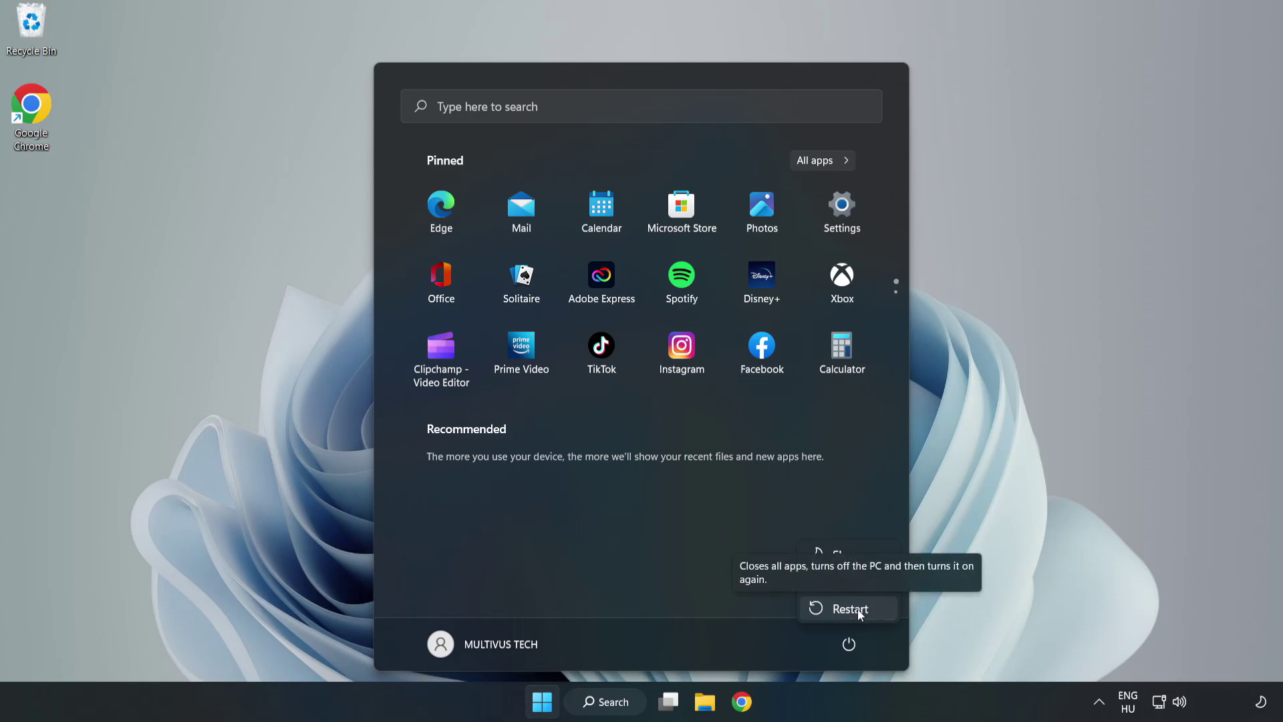